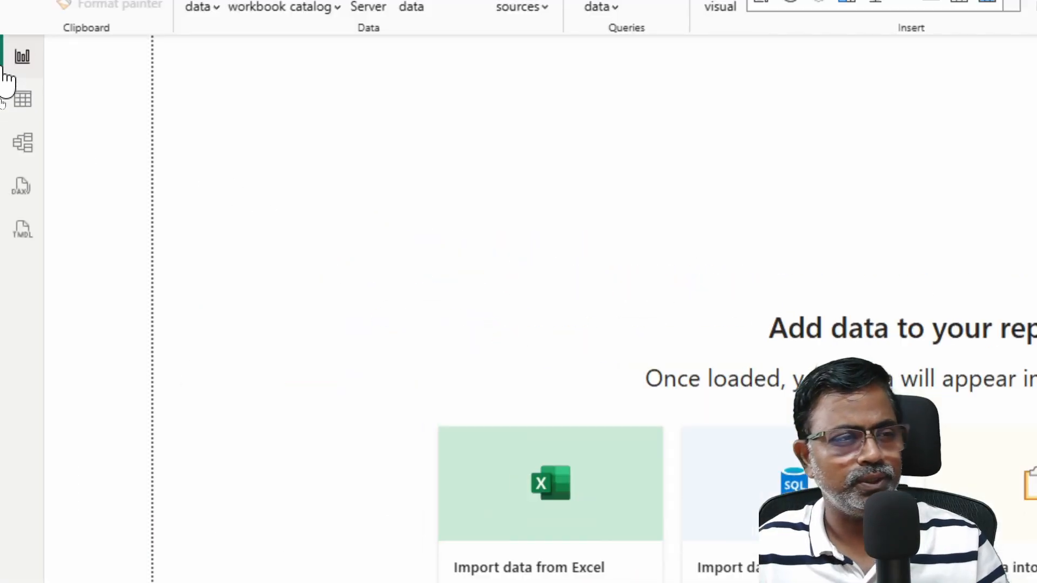
Import the Excel workbook "Video 7 - Exercise File" from the Video 7 project folder and load Sheet1 into Power Query for transformation.
left_click(210, 111)
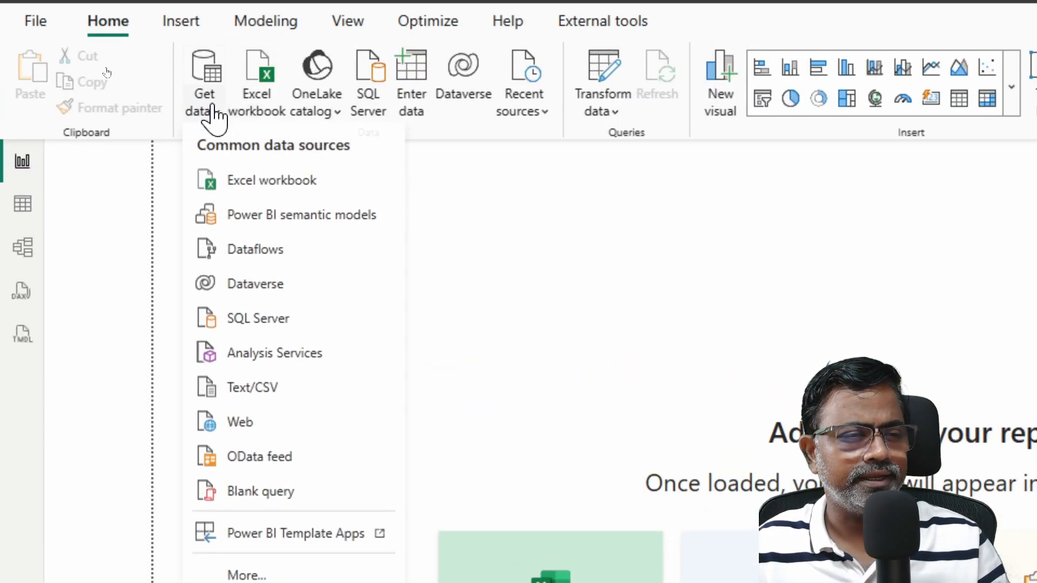
left_click(254, 184)
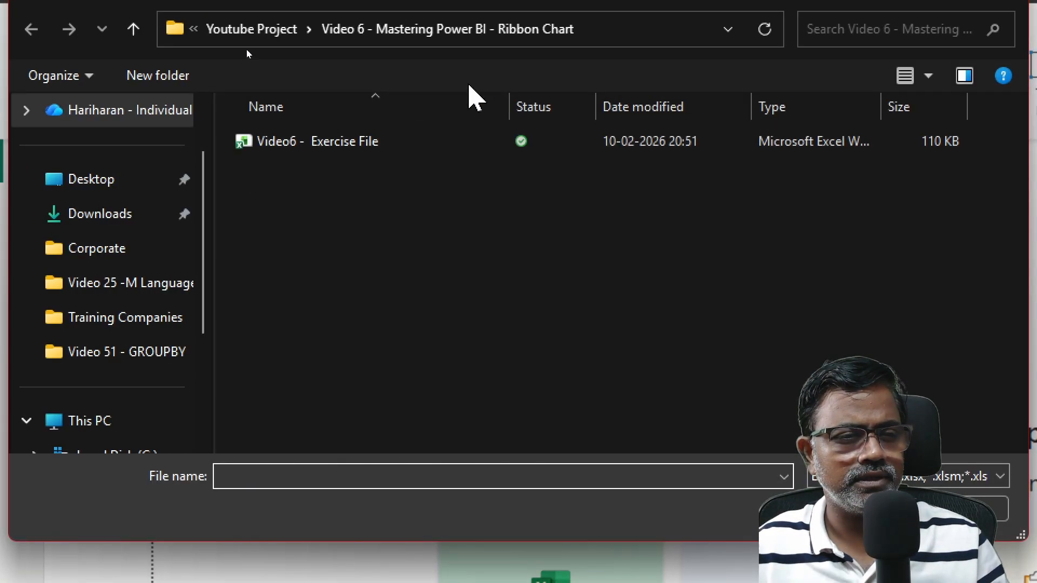
left_click(254, 65)
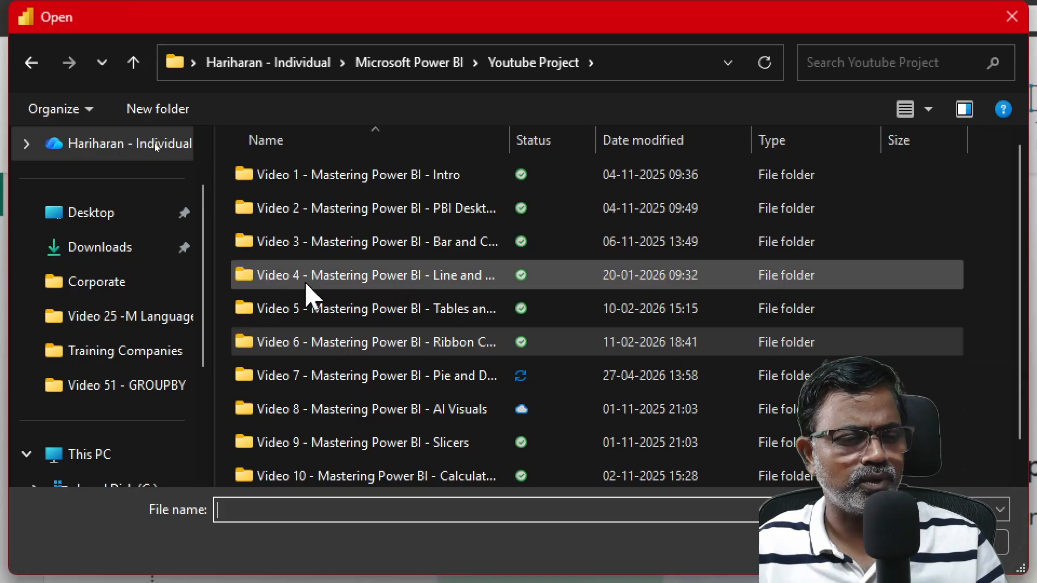
double_click(348, 386)
left_click(298, 175)
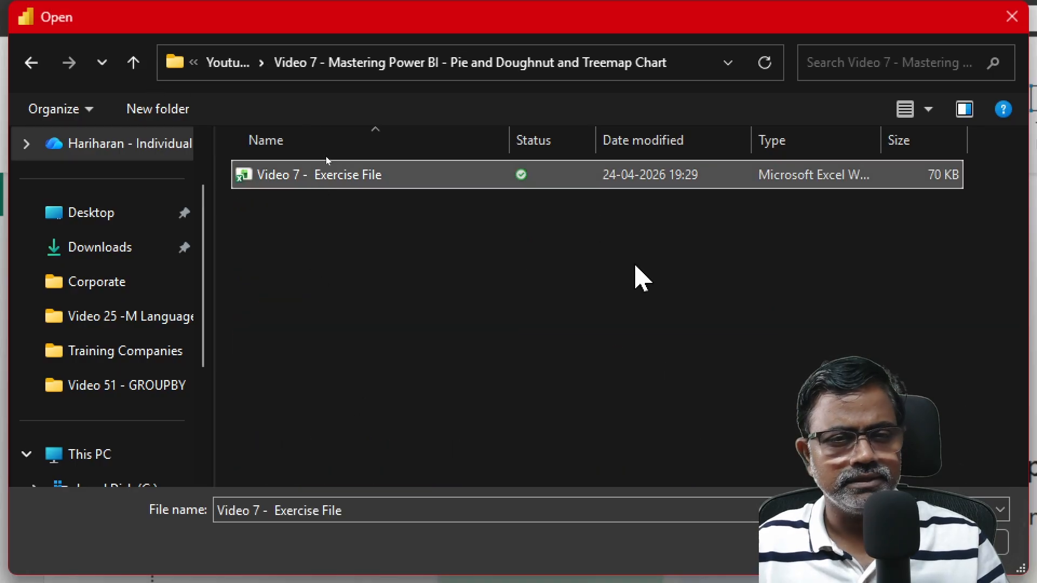
key("Return")
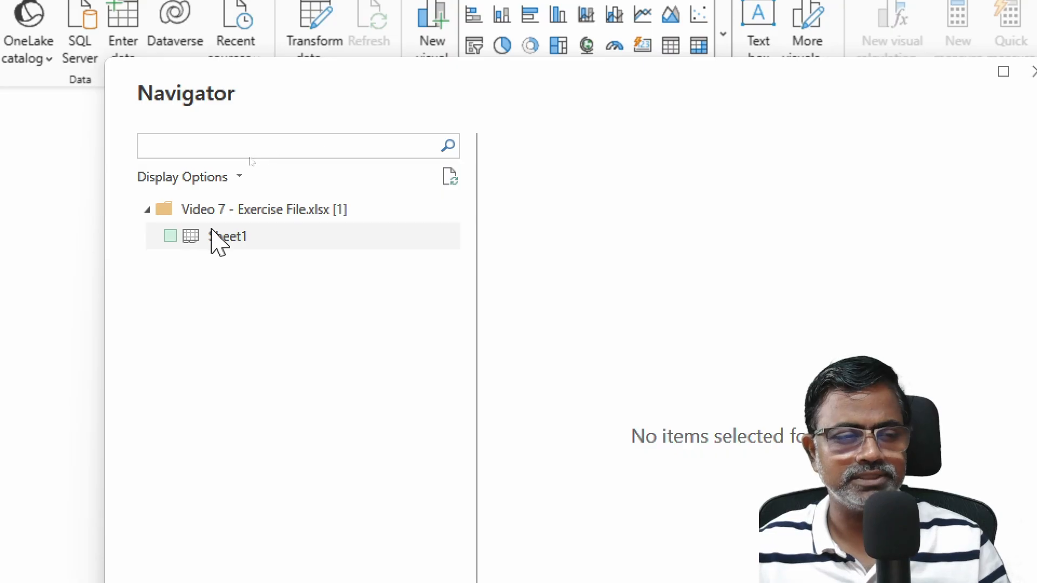
left_click(171, 236)
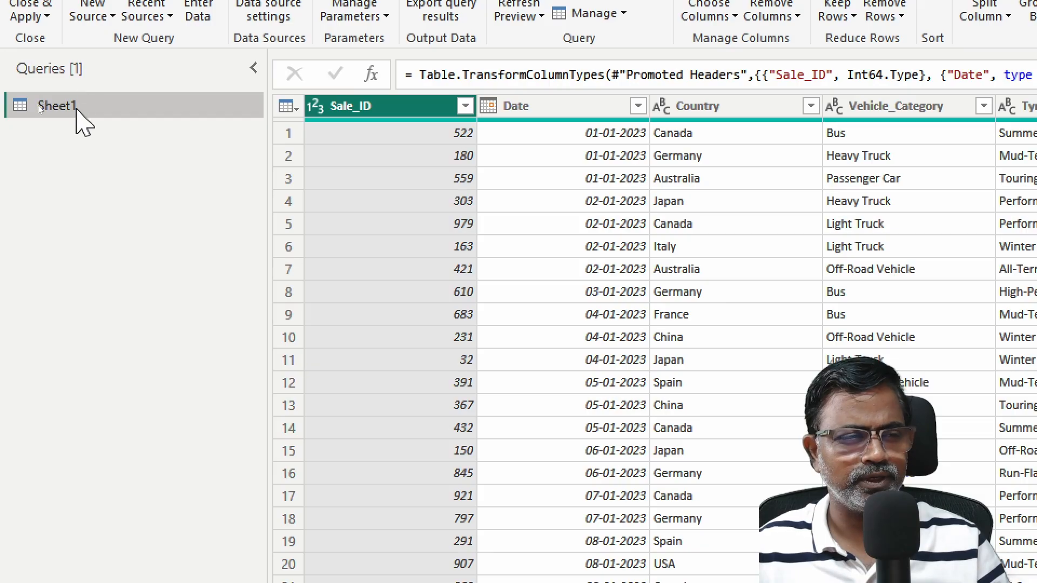
Rename the Sheet1 query as Sales Data.
double_click(77, 108)
type("sALE")
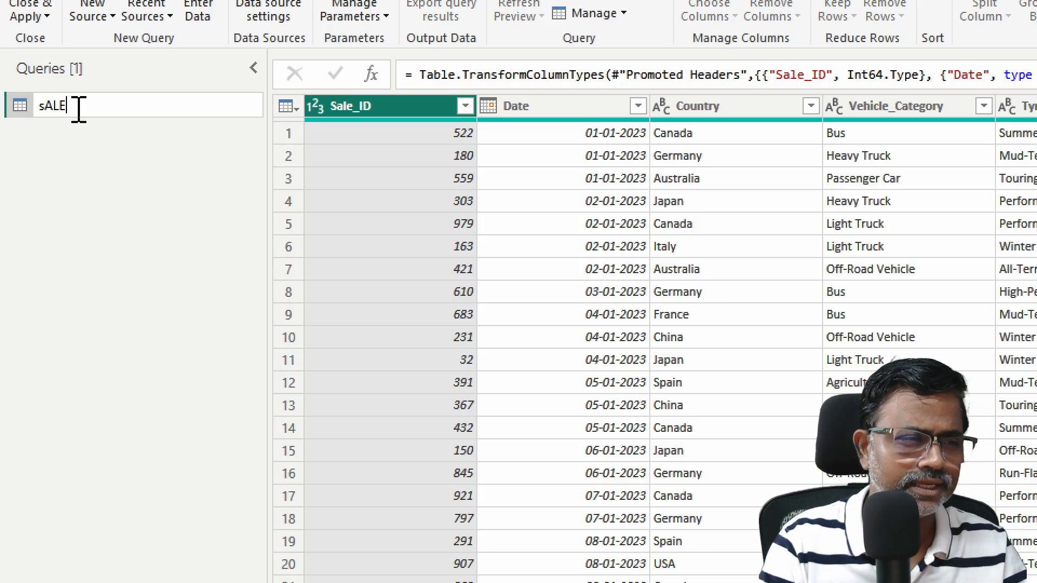
key("BackSpace")
key("BackSpace")
key("BackSpace")
key("BackSpace")
type("Sales Dat")
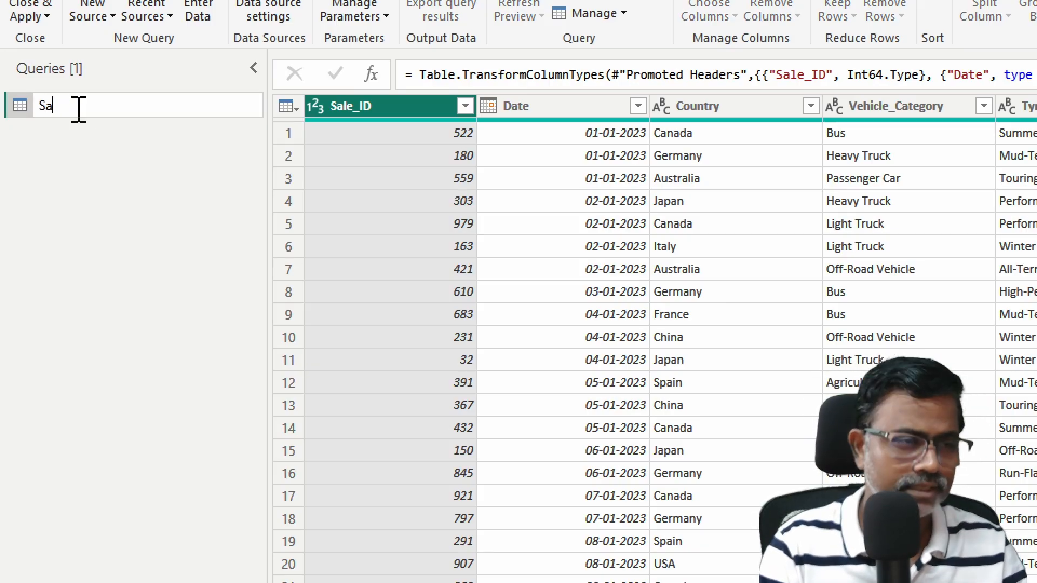
type("a")
key("Return")
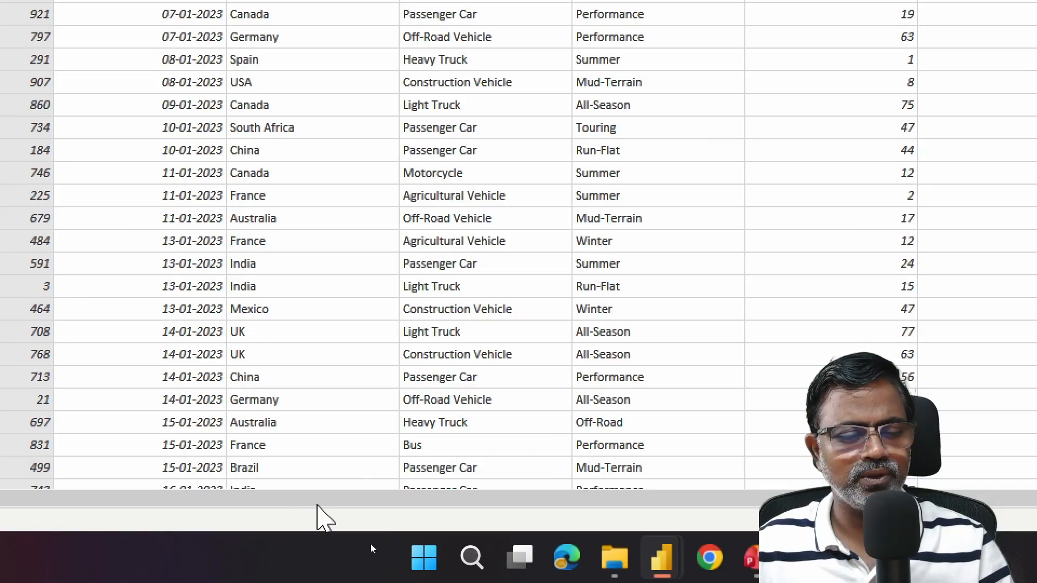
Review the remaining columns of the Sales Data query, apply the changes and close the Power Query Editor.
left_click_drag(319, 502, 672, 513)
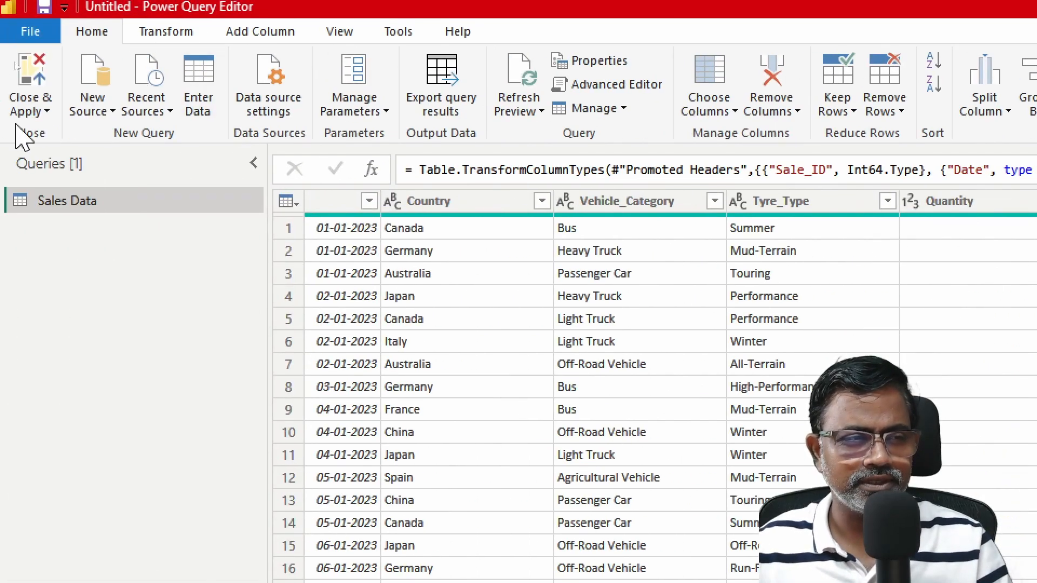
left_click(43, 111)
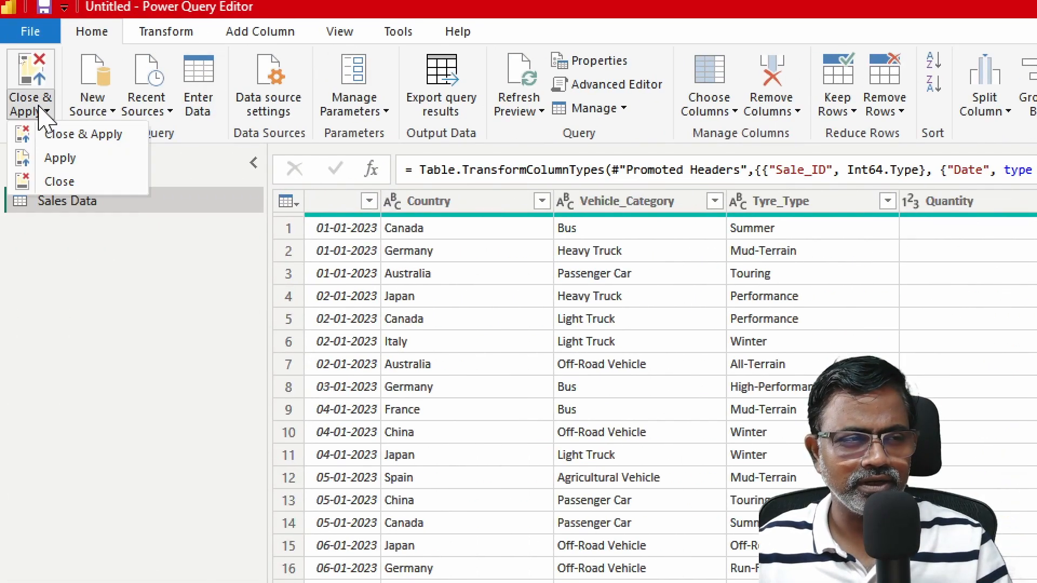
left_click(76, 134)
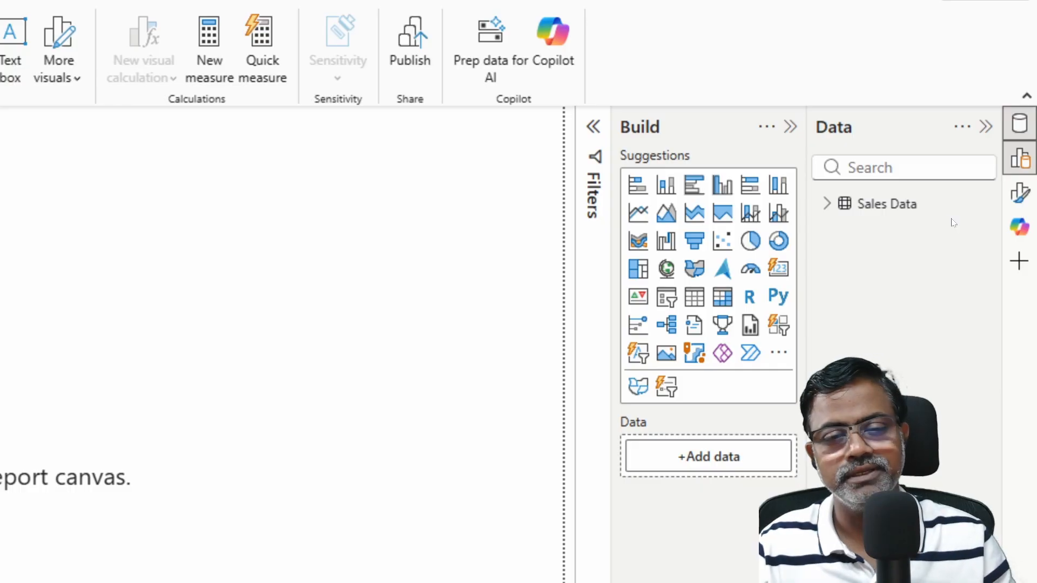
Create a chart of Quantity by Customer_Type from the Sales Data table and widen it on the report canvas.
left_click(826, 203)
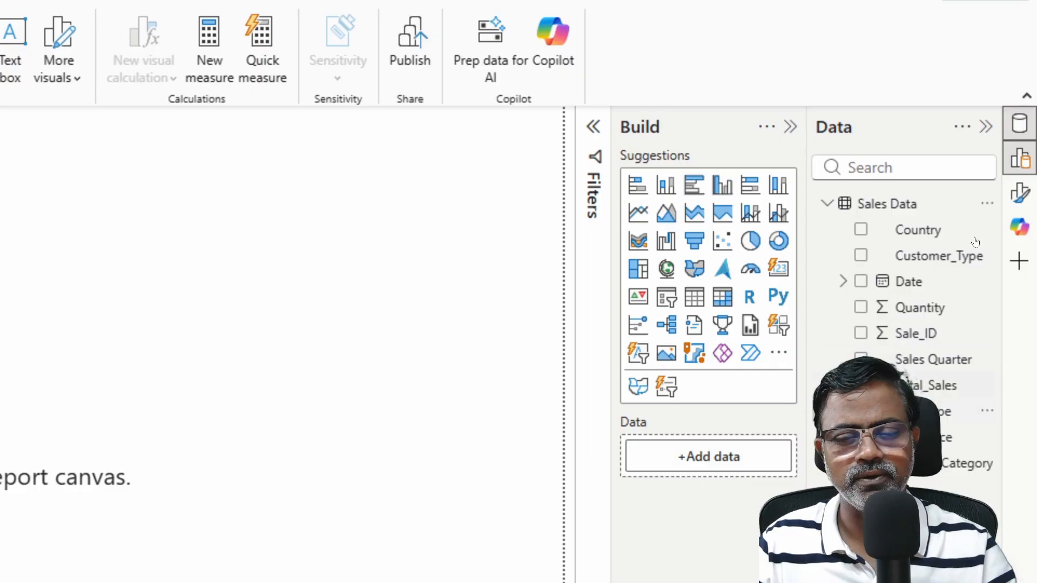
left_click(863, 307)
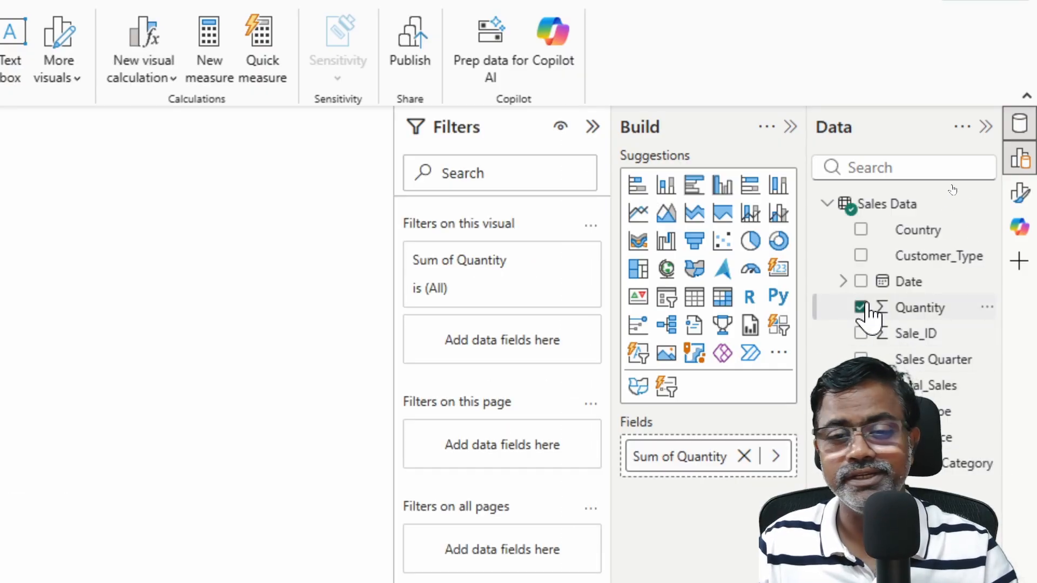
left_click(860, 257)
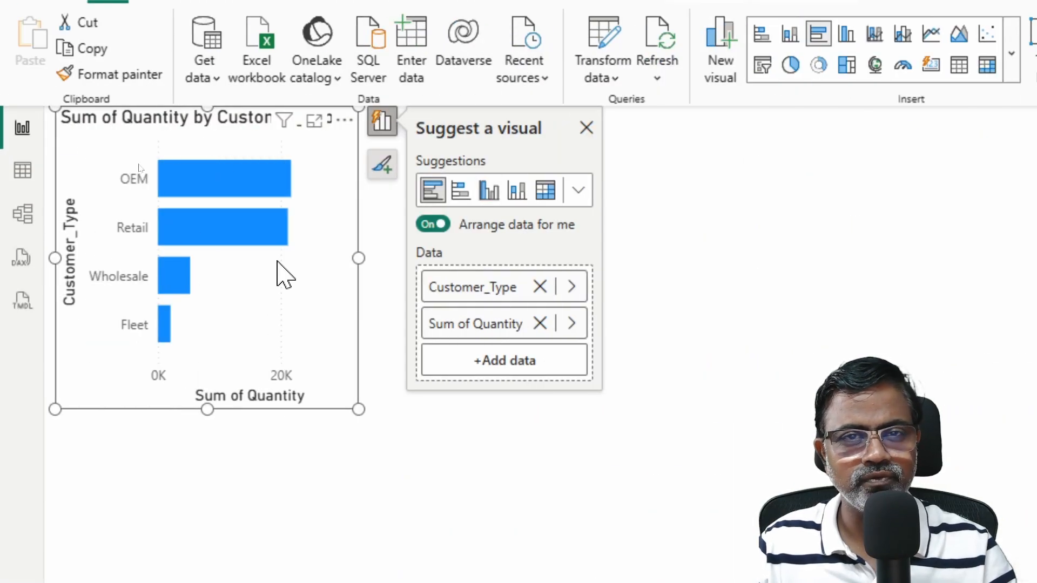
mouse_move(289, 256)
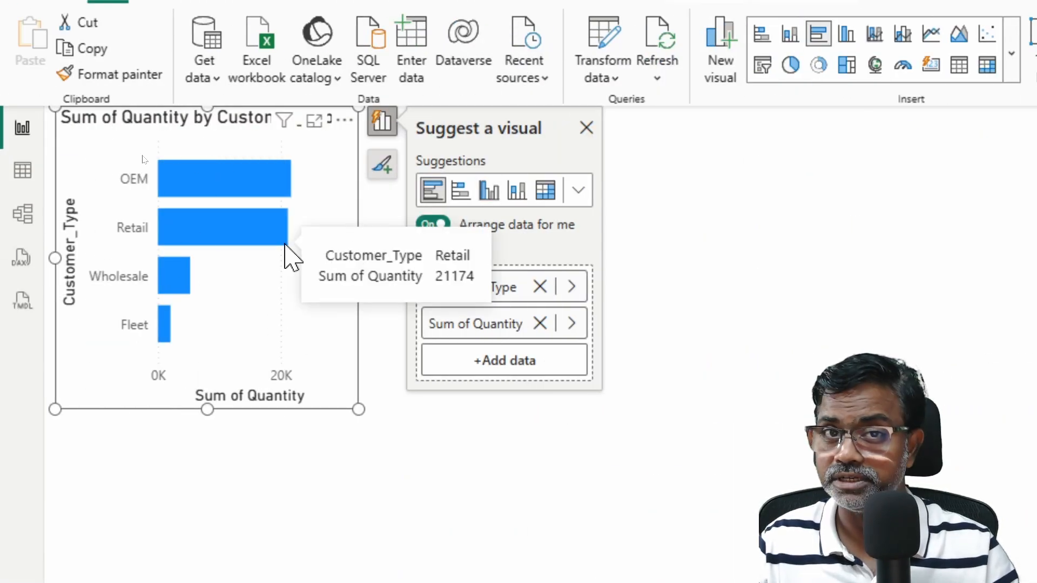
left_click_drag(358, 409, 487, 414)
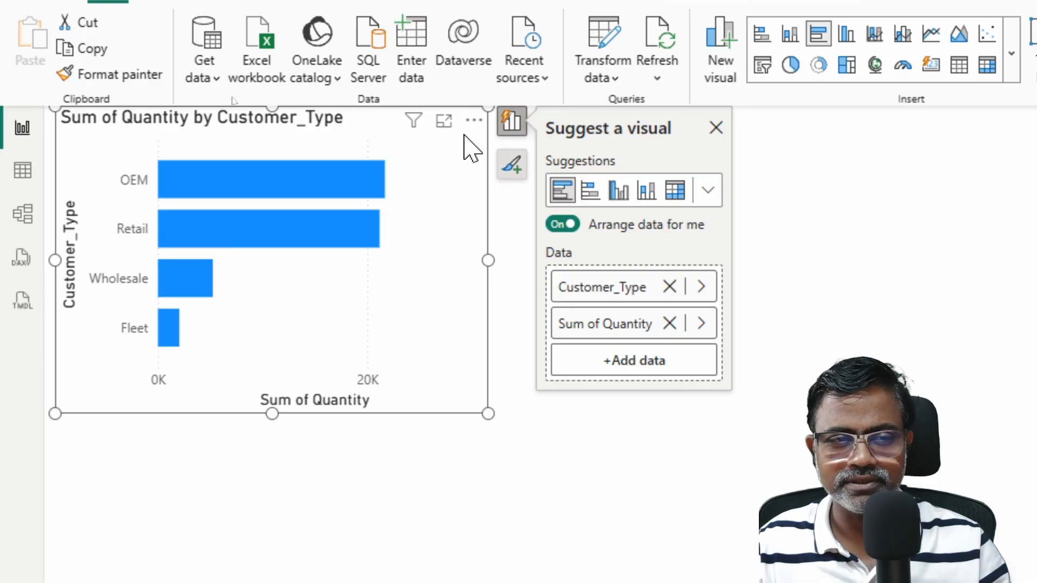
Convert the Quantity by Customer_Type bar chart into a pie chart and enlarge it.
left_click(708, 190)
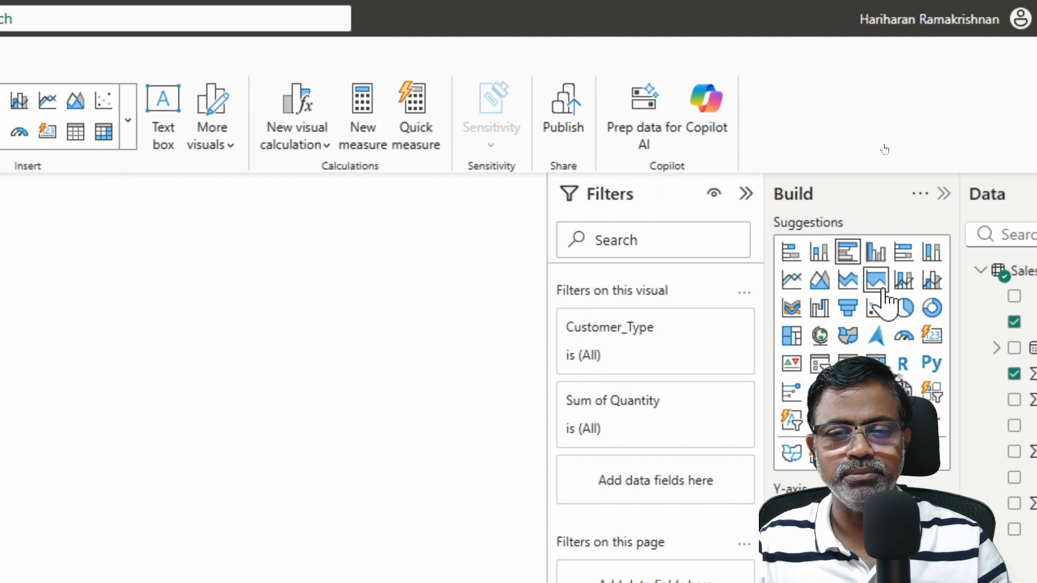
left_click(904, 309)
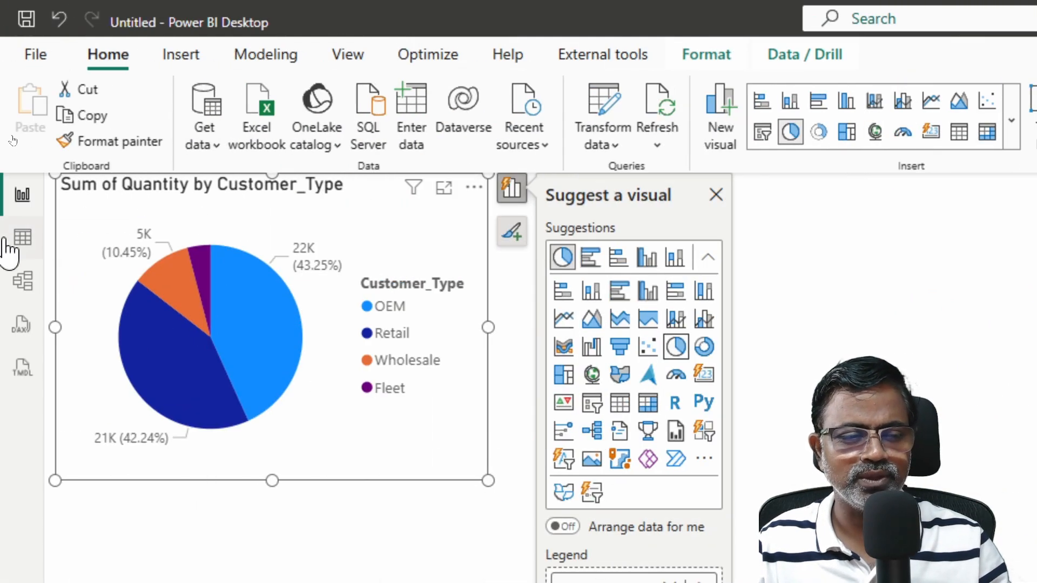
left_click_drag(488, 480, 641, 530)
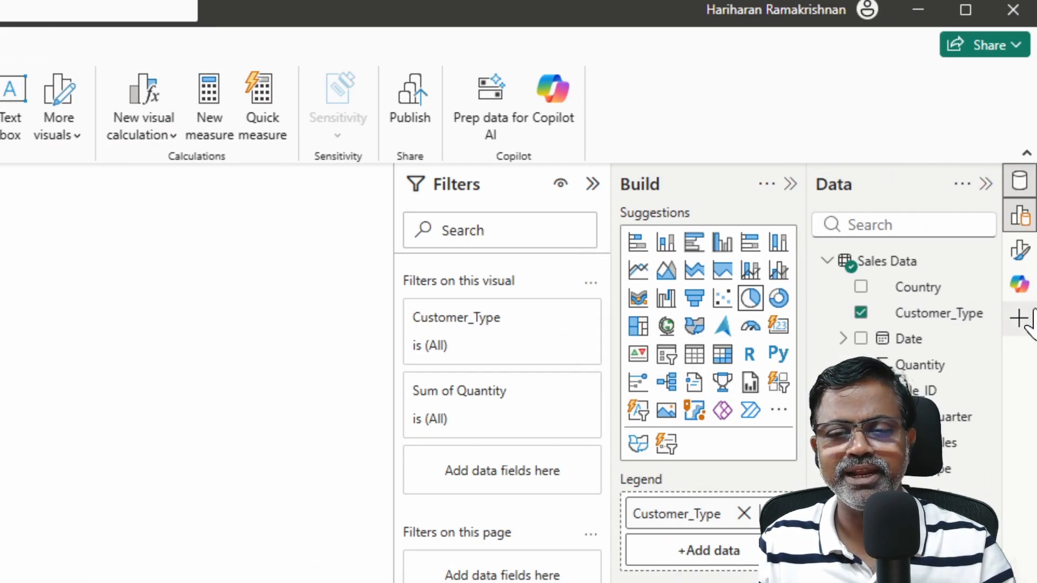
Turn off the pie chart's legend and set its detail label contents to Category, percent of total.
left_click(1018, 251)
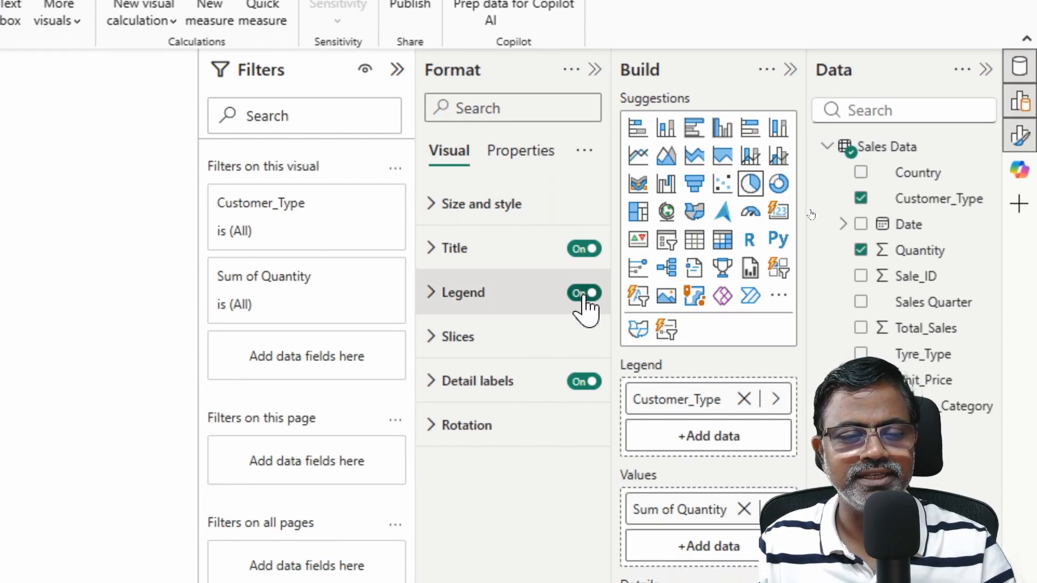
left_click(431, 395)
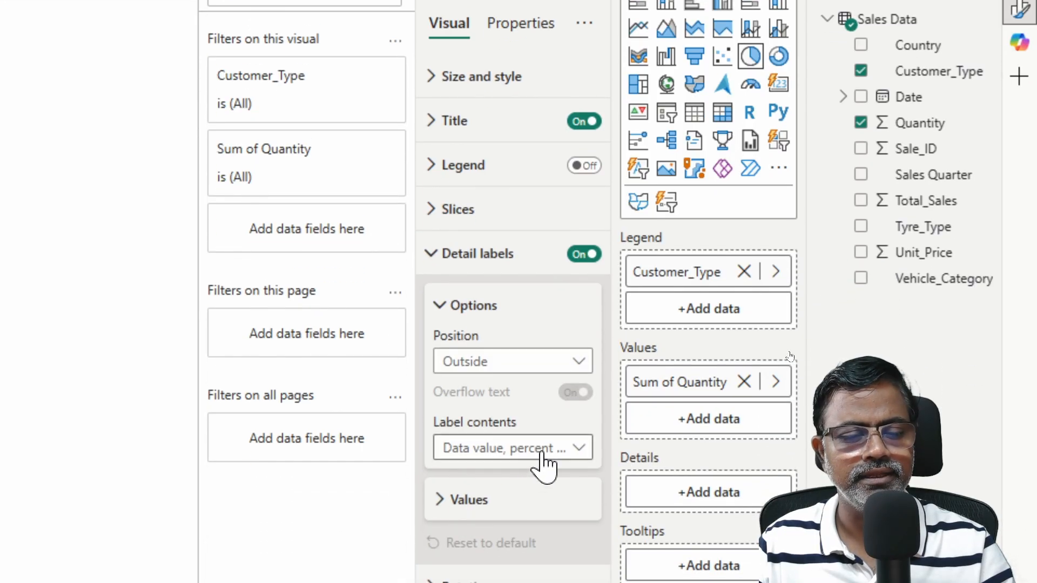
left_click(542, 577)
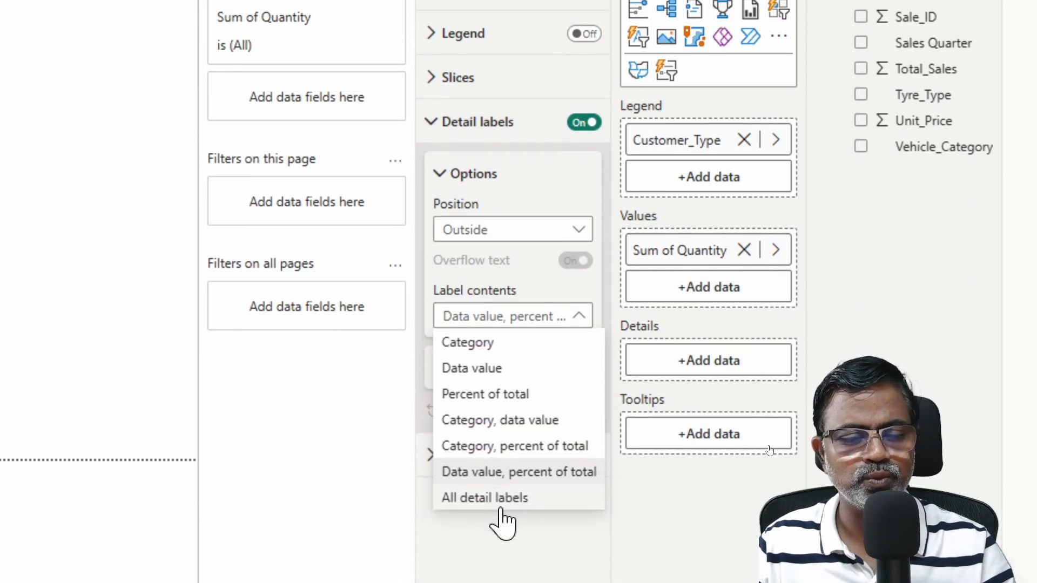
left_click(513, 454)
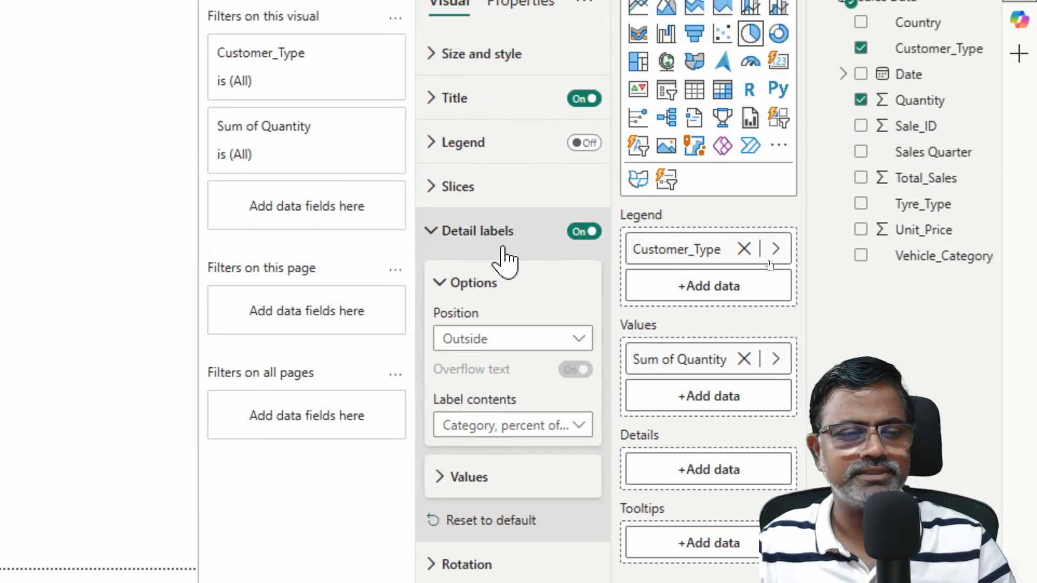
Increase the font size of the pie chart's detail labels and enlarge the chart so every label fits.
left_click(447, 491)
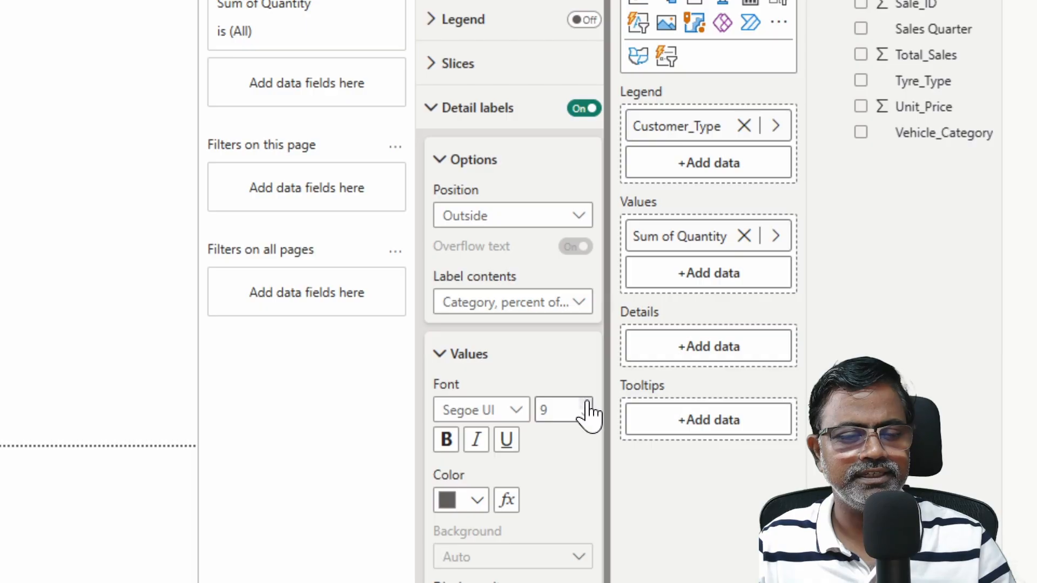
left_click(585, 406)
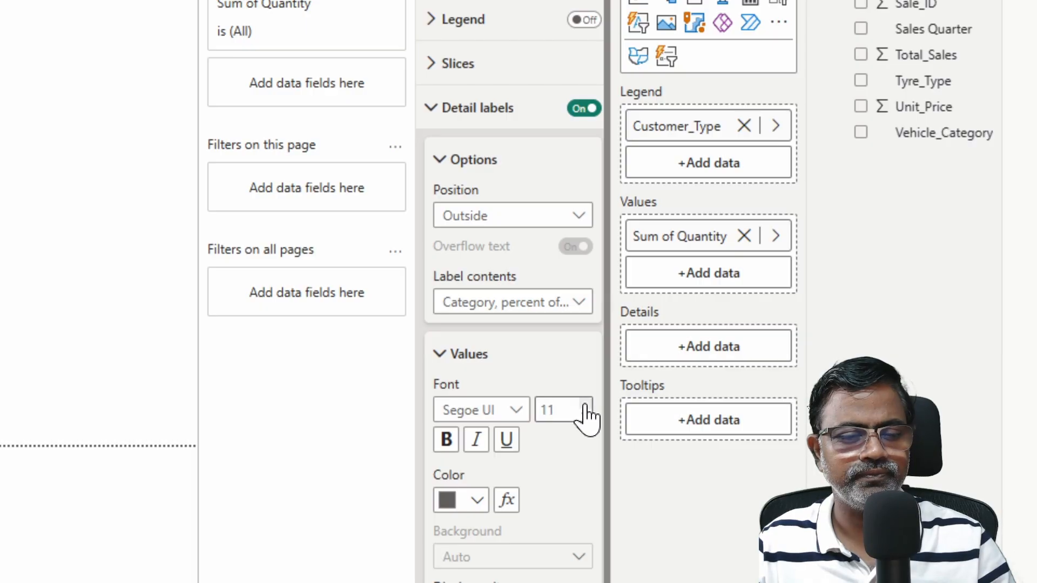
left_click(586, 407)
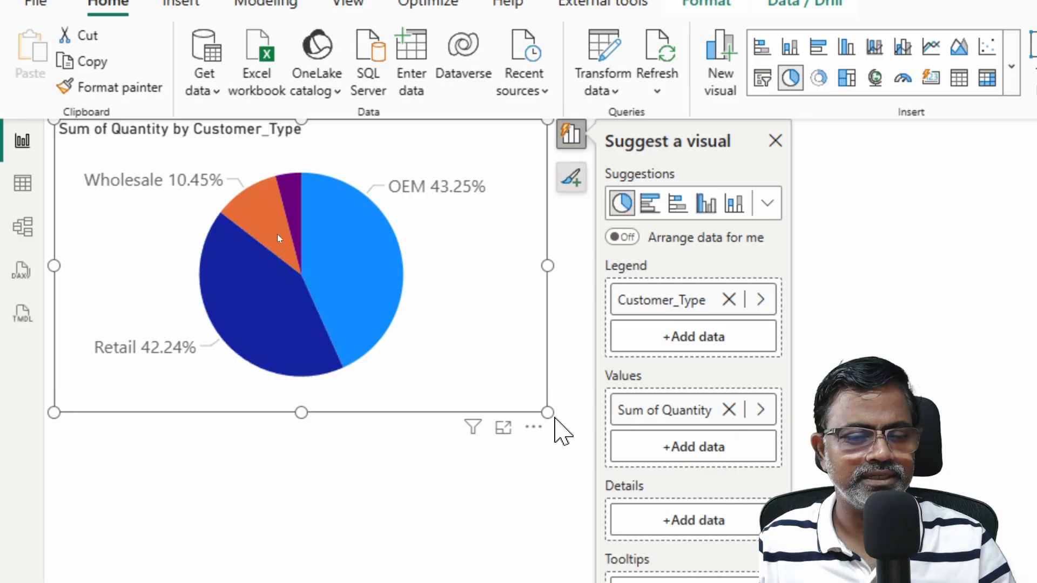
left_click_drag(548, 412, 632, 496)
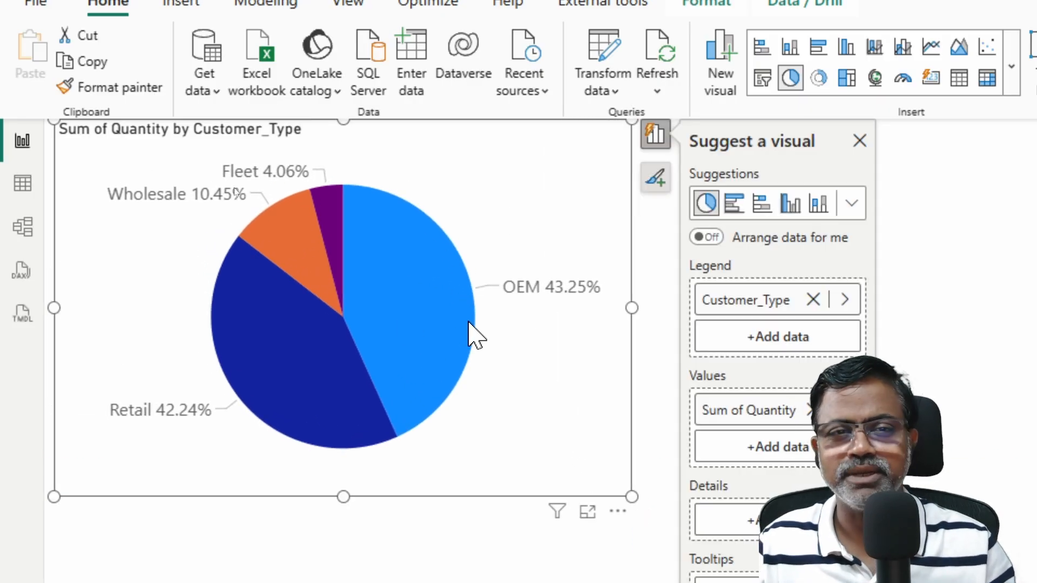
Add a card visual showing the sum of Quantity, shrink it and place it beside the pie chart.
mouse_move(469, 323)
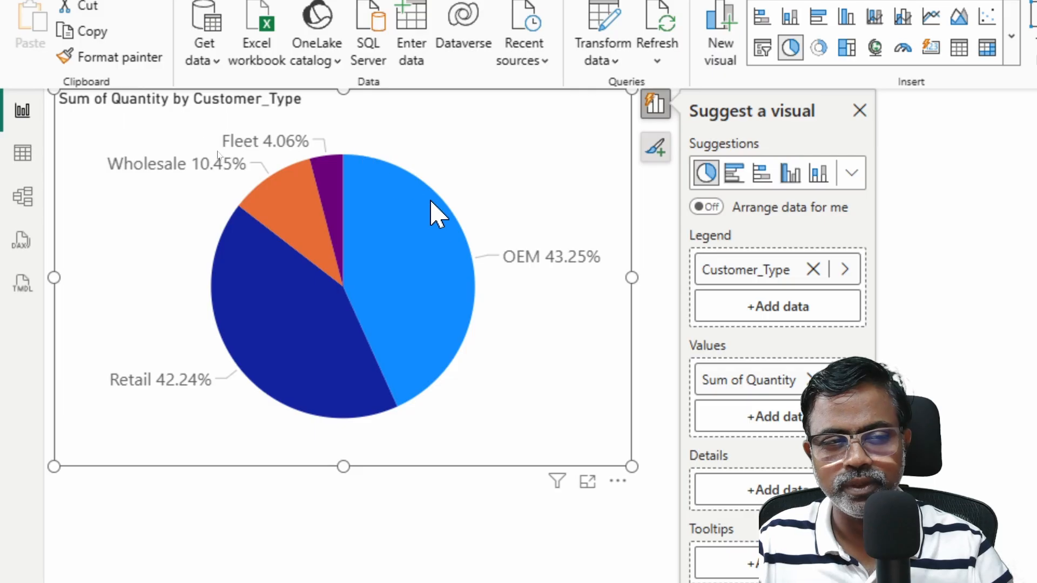
mouse_move(310, 371)
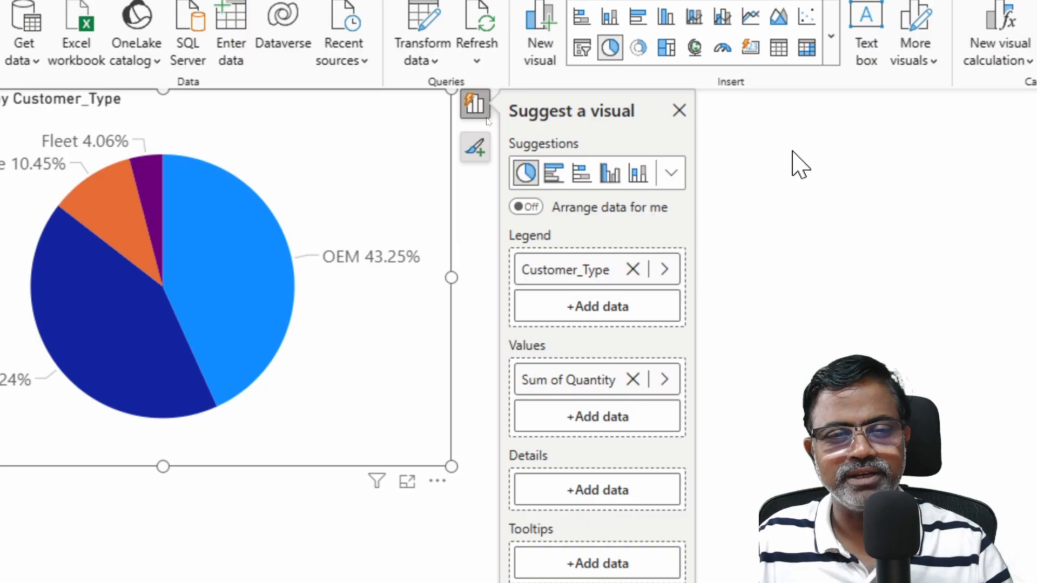
left_click(973, 154)
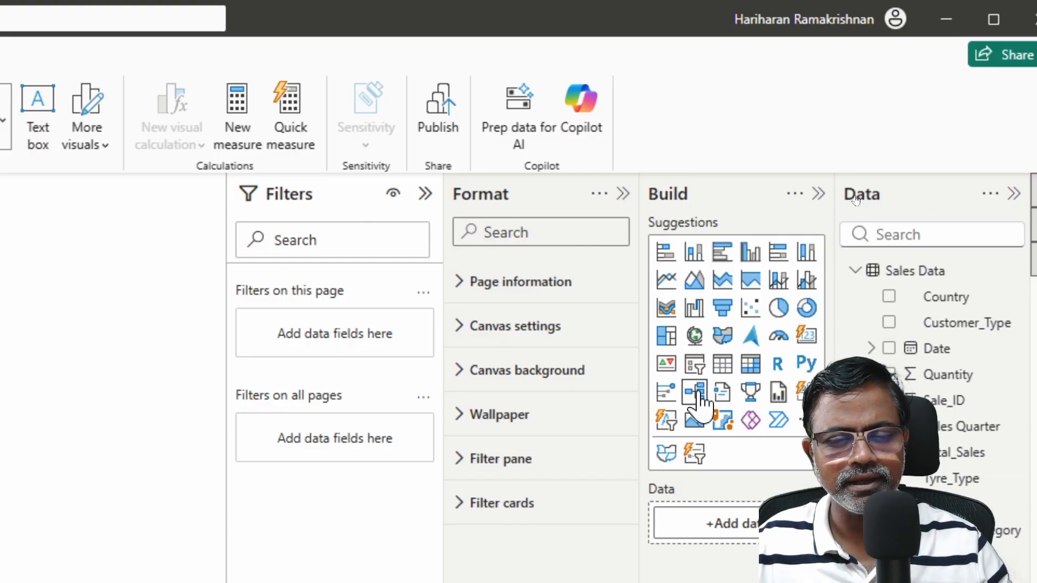
left_click(806, 336)
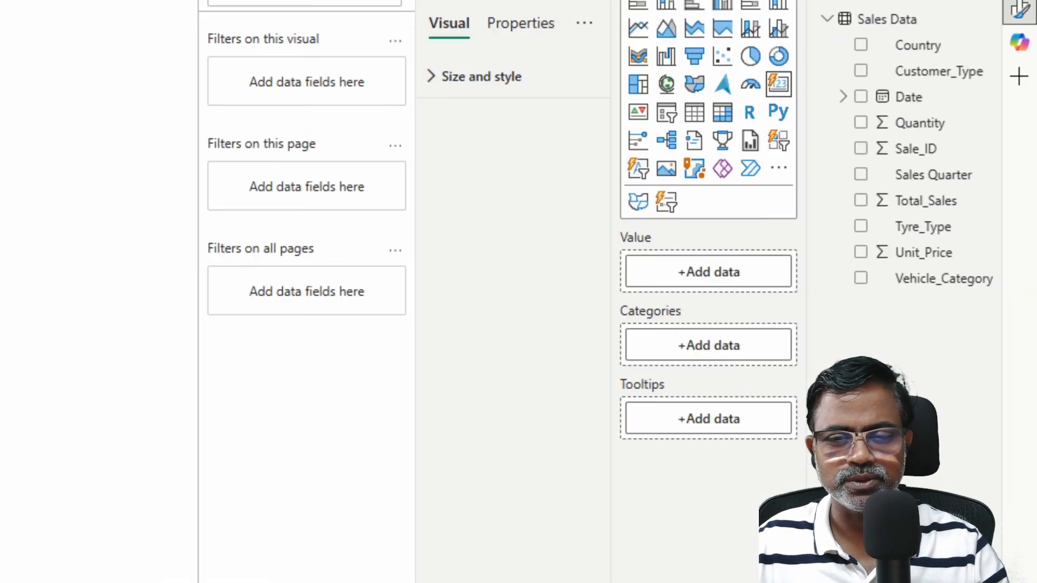
left_click(862, 124)
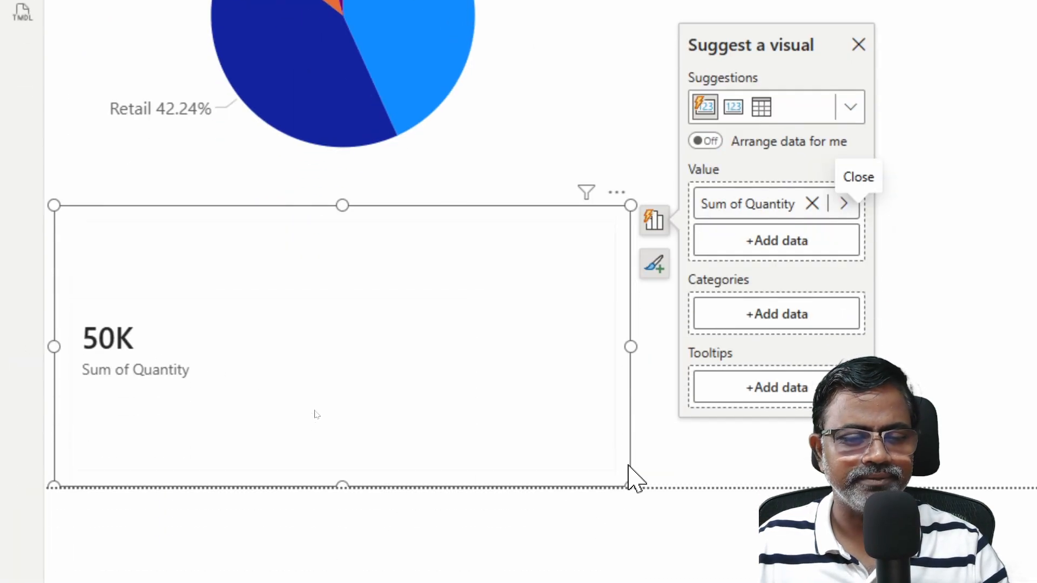
left_click_drag(629, 488, 225, 314)
left_click_drag(193, 239, 794, 164)
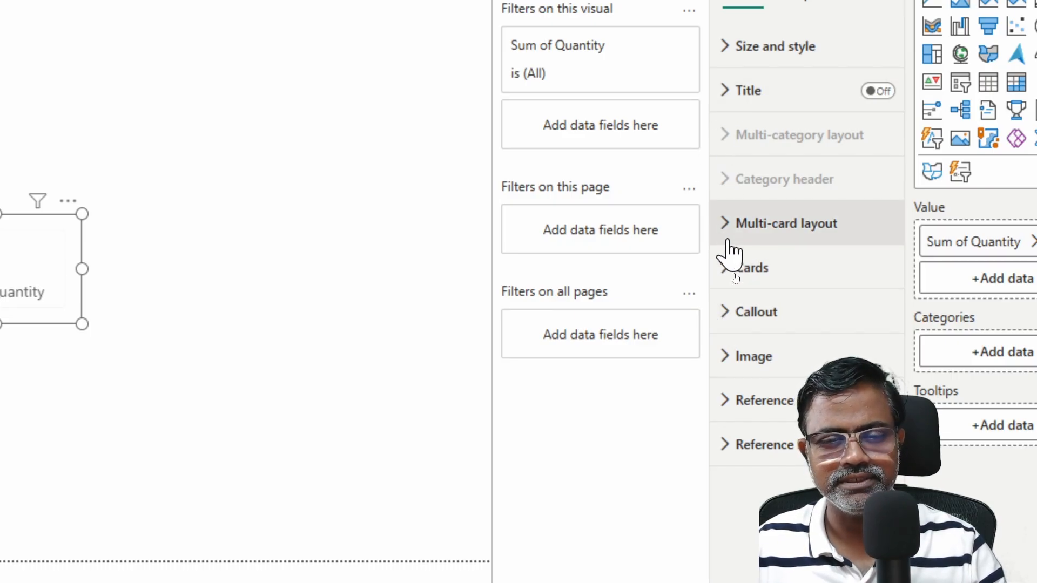
Centre the callout value of the Sum of Quantity card horizontally.
left_click(728, 312)
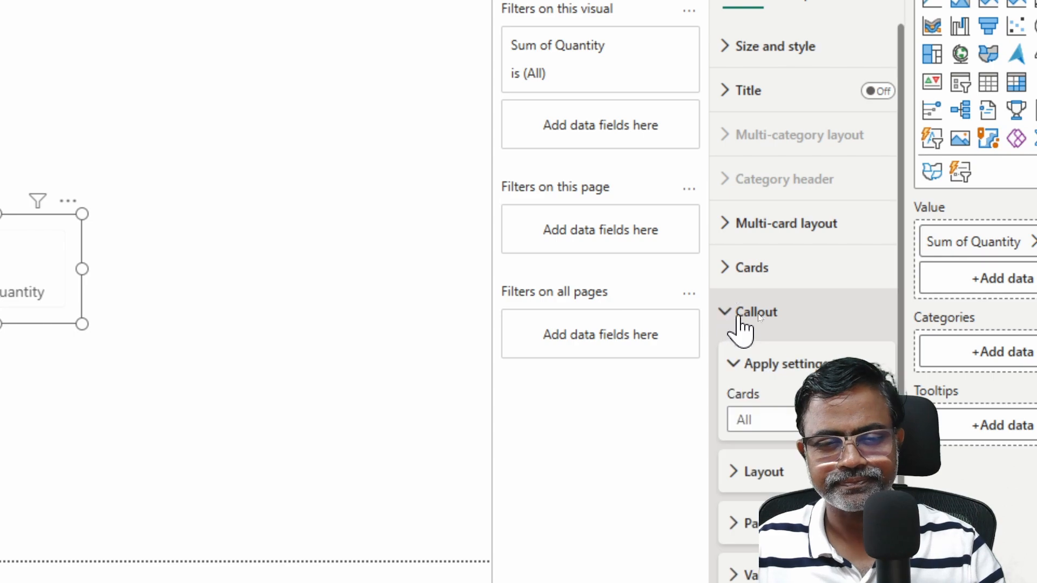
scroll(797, 354, "down", 3)
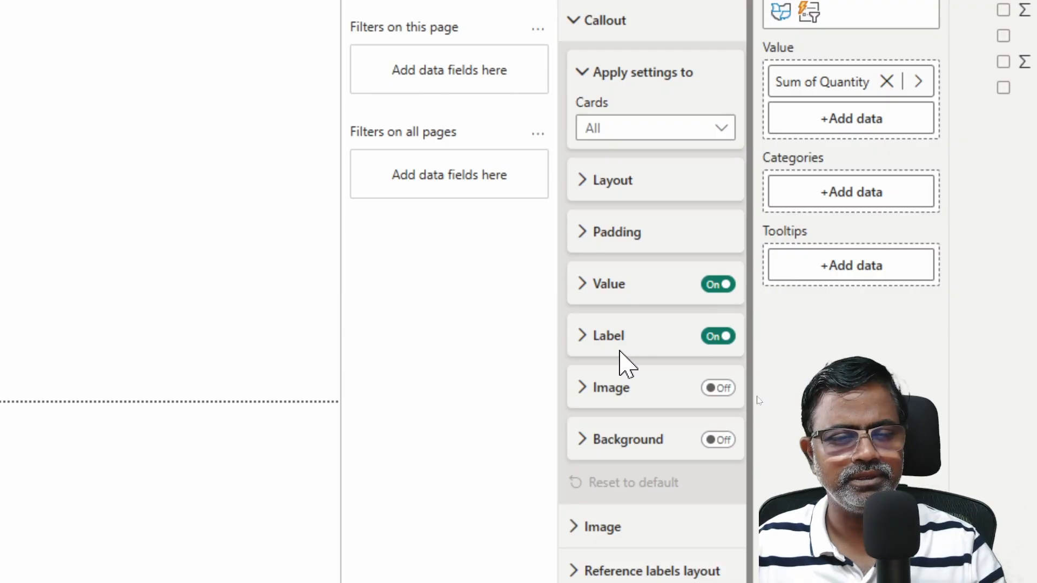
left_click(583, 344)
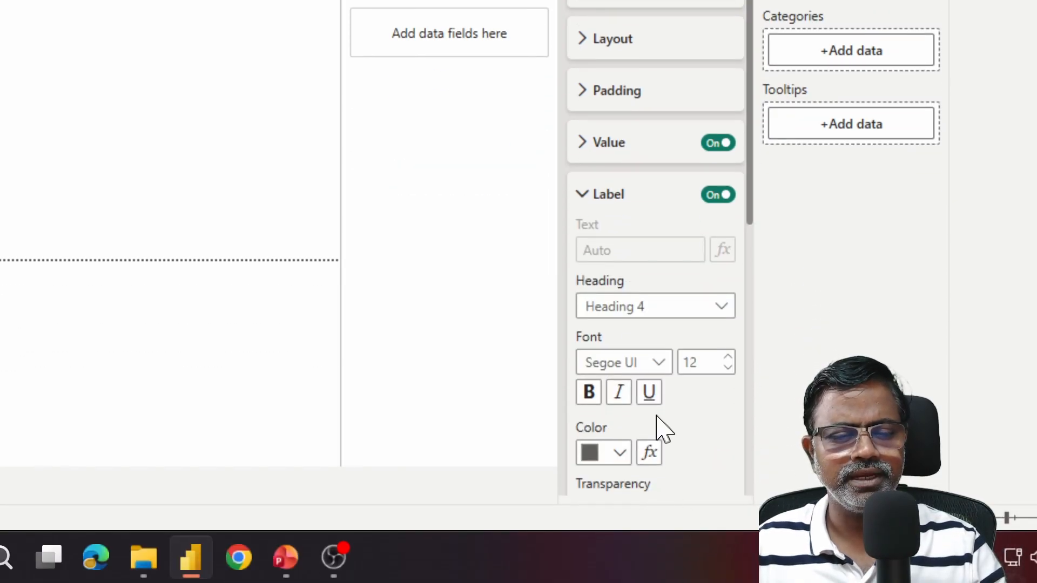
scroll(664, 525, "down", 6)
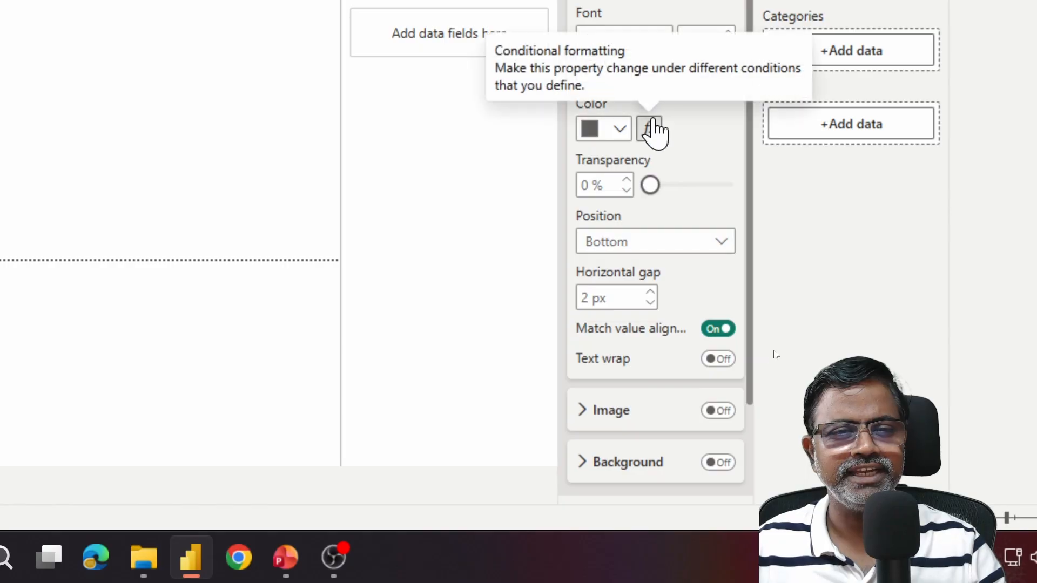
scroll(681, 124, "up", 2)
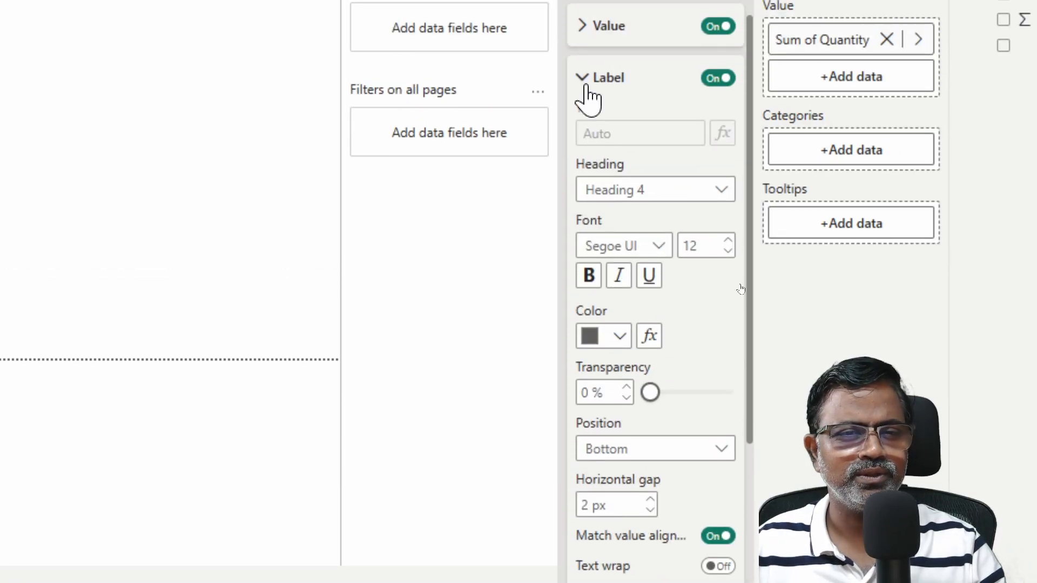
left_click(587, 86)
left_click(581, 242)
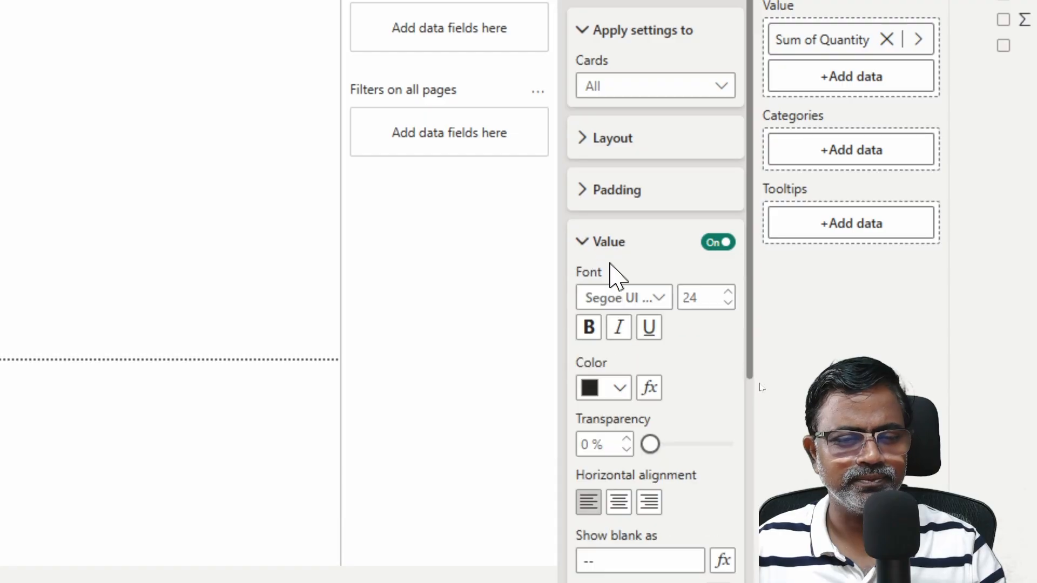
left_click(619, 502)
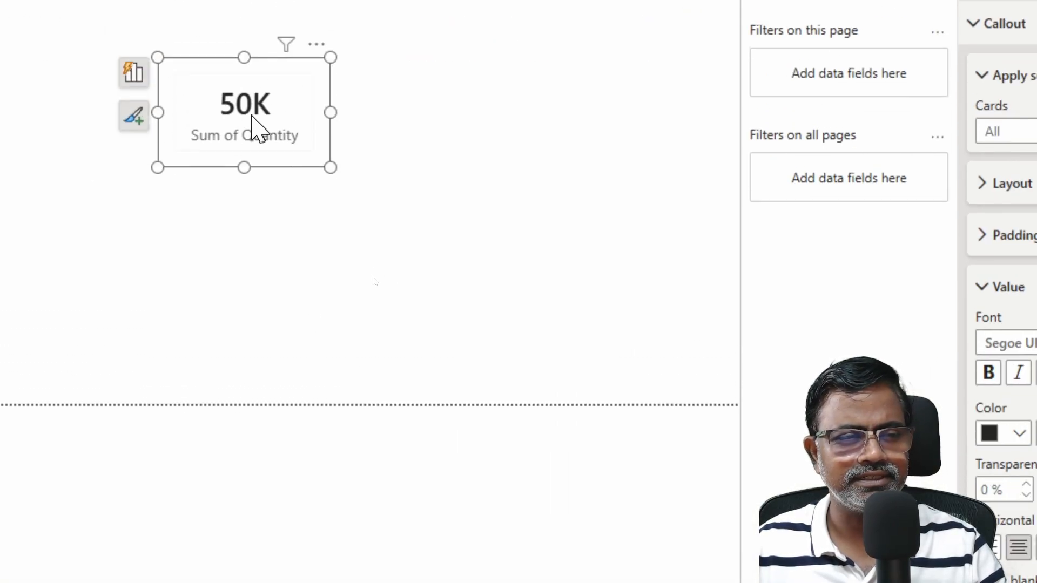
Shrink the quantity card slightly and set its callout value font size to 18.
mouse_move(330, 167)
left_mouse_down()
mouse_move(313, 149)
mouse_move(333, 146)
mouse_move(327, 153)
left_mouse_up()
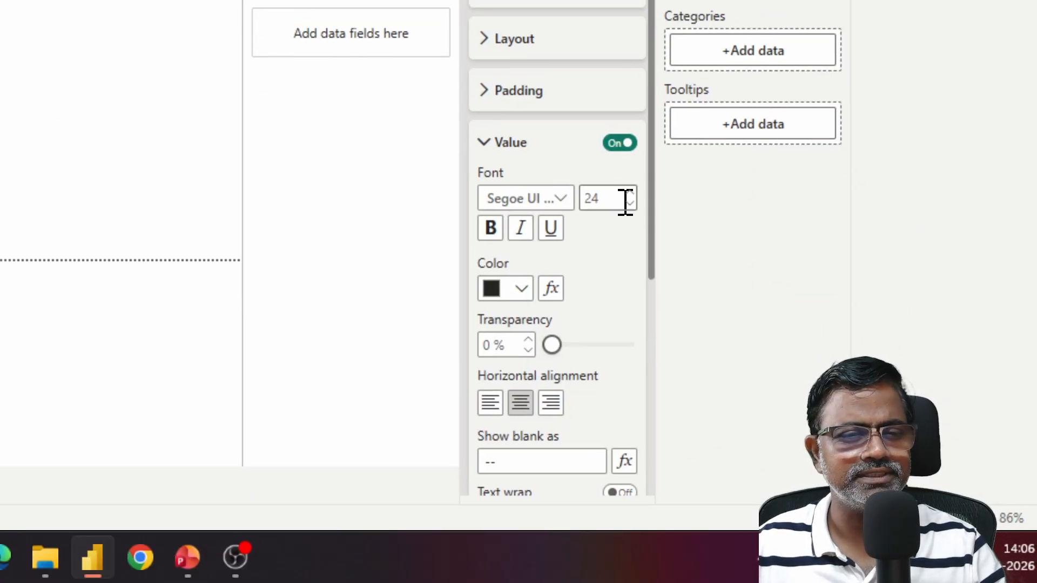
left_click(629, 204)
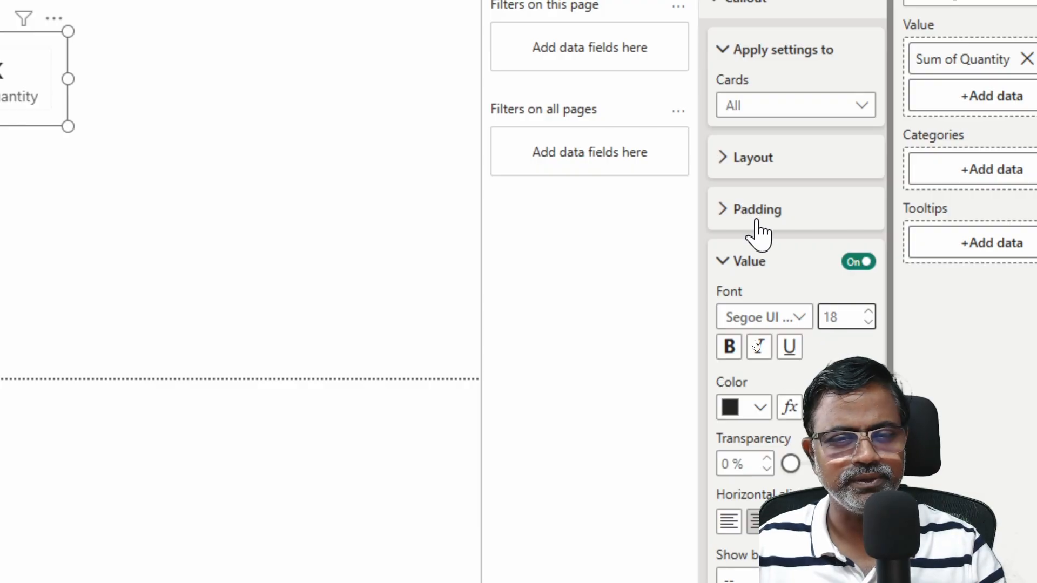
left_click(723, 261)
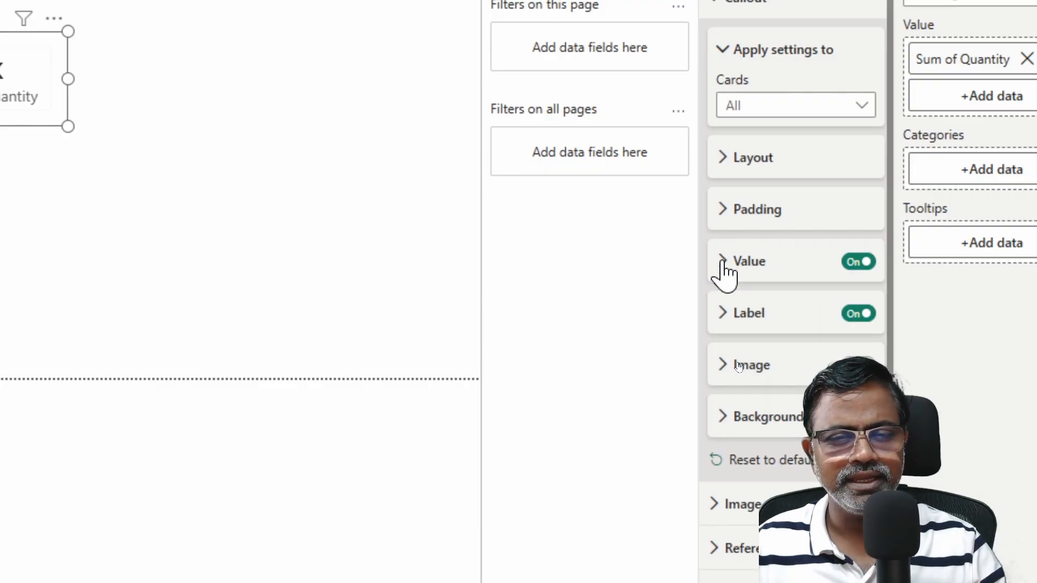
Reduce the card's callout label font size and shrink the card around its text to about 153 wide by 83 high.
left_click(724, 315)
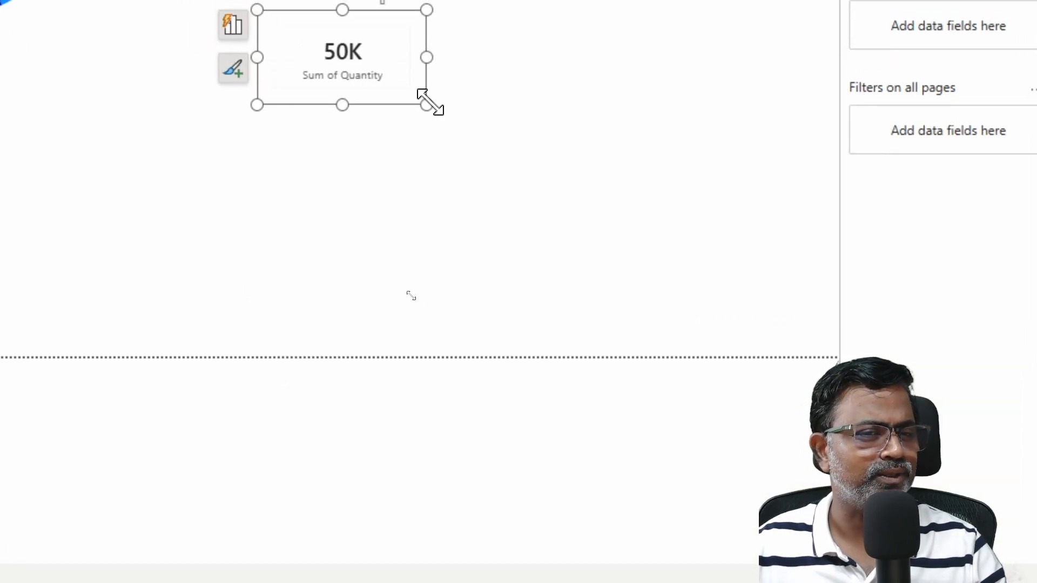
left_click_drag(427, 104, 500, 110)
left_click(520, 116)
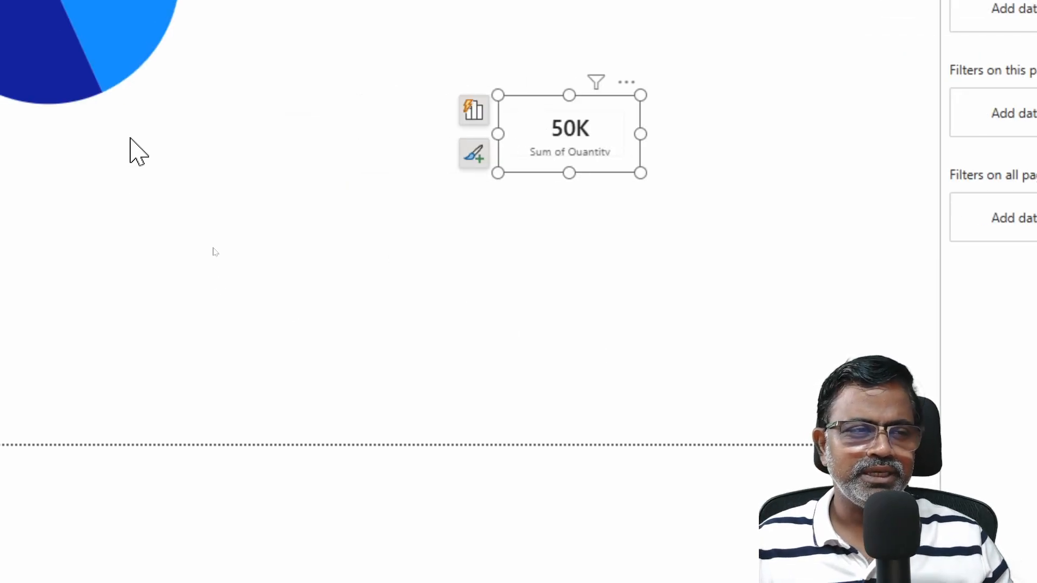
Duplicate the Sum of Quantity by Customer_Type pie chart and move the copy clear of the quantity card.
left_click(201, 27)
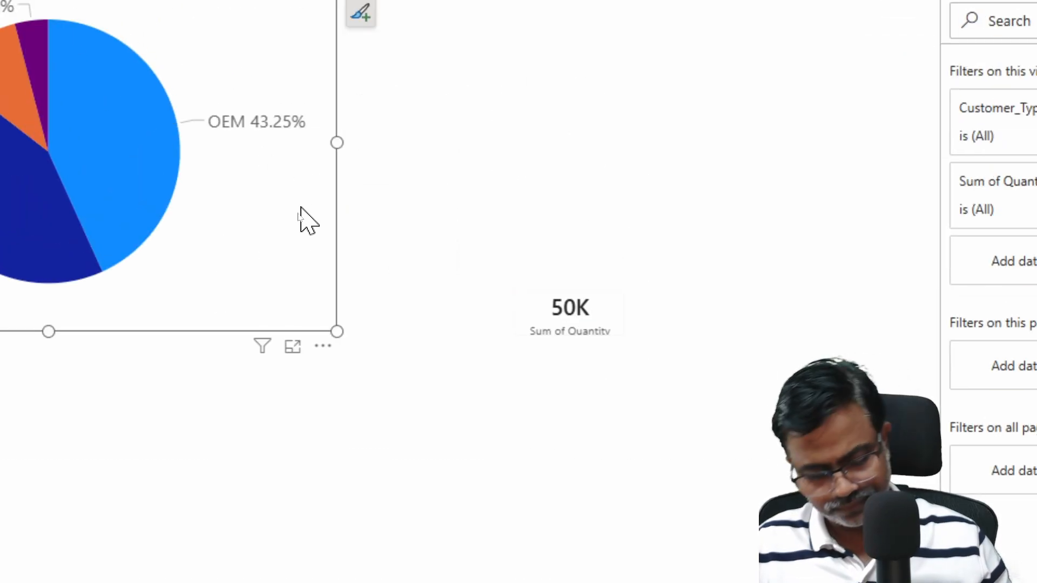
left_click(646, 160)
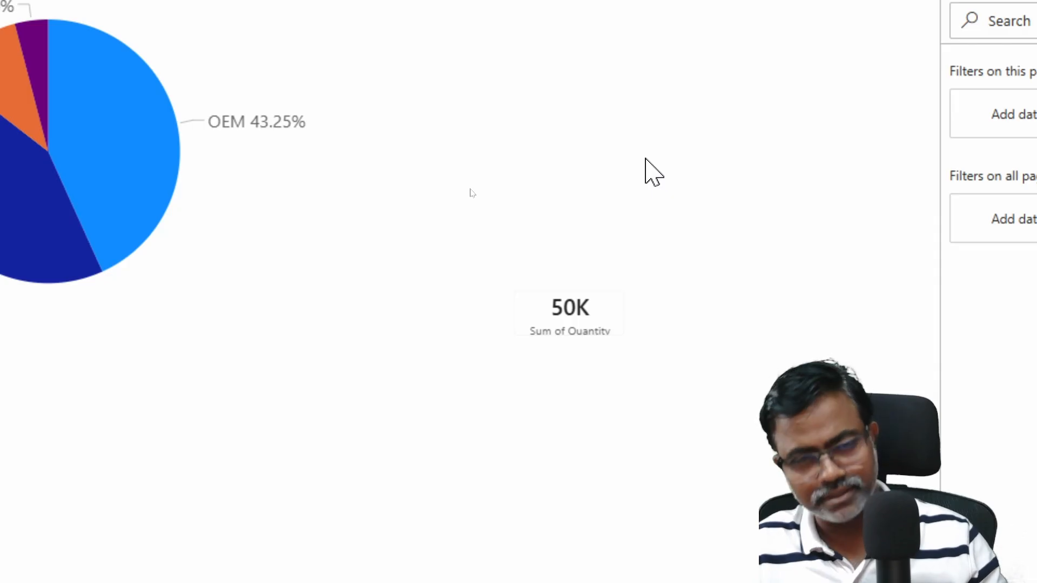
key("ctrl+v")
left_click_drag(288, 207, 750, 210)
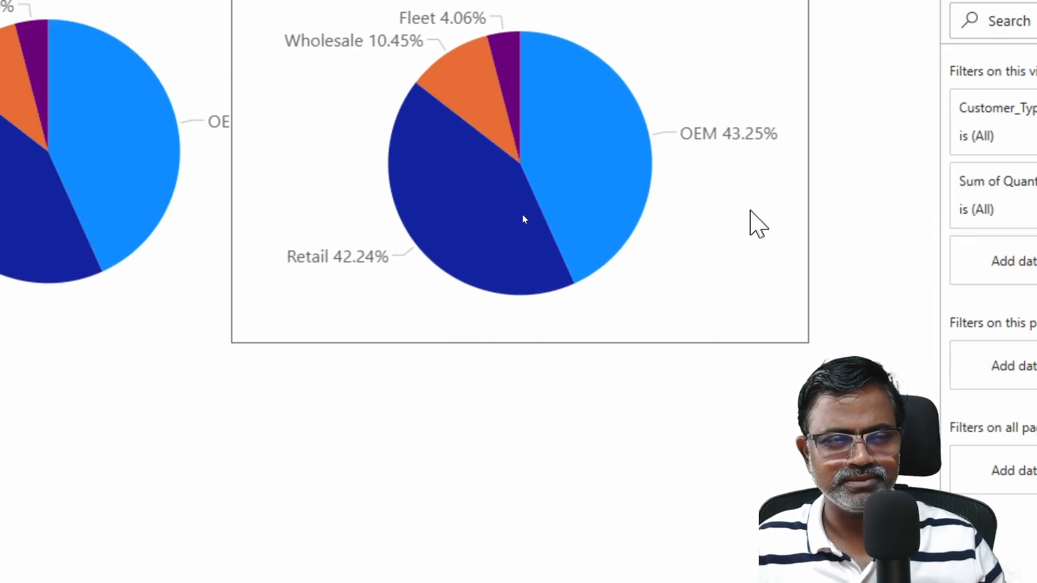
left_click(757, 224)
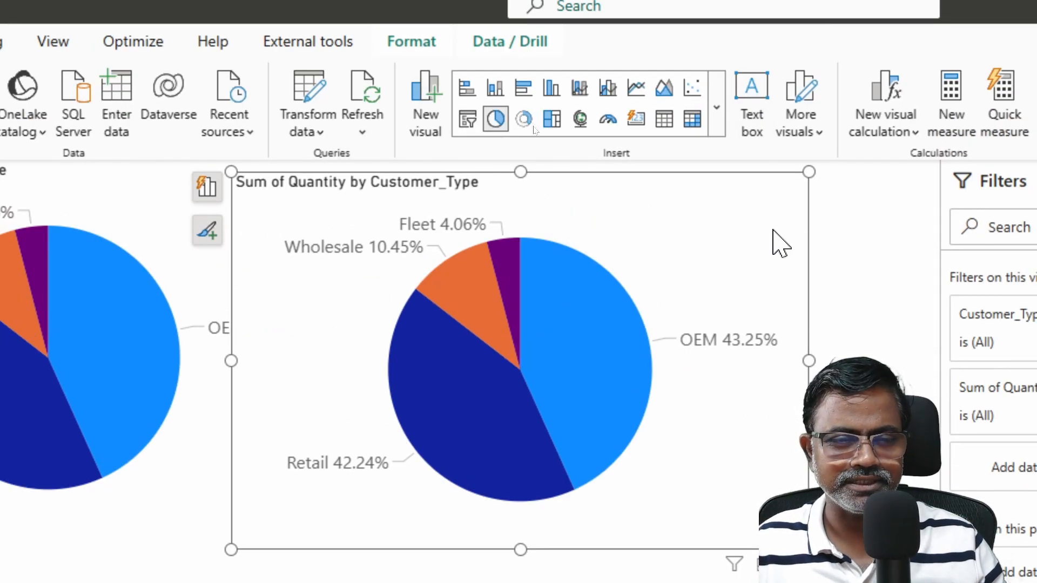
left_click_drag(778, 243, 361, 524)
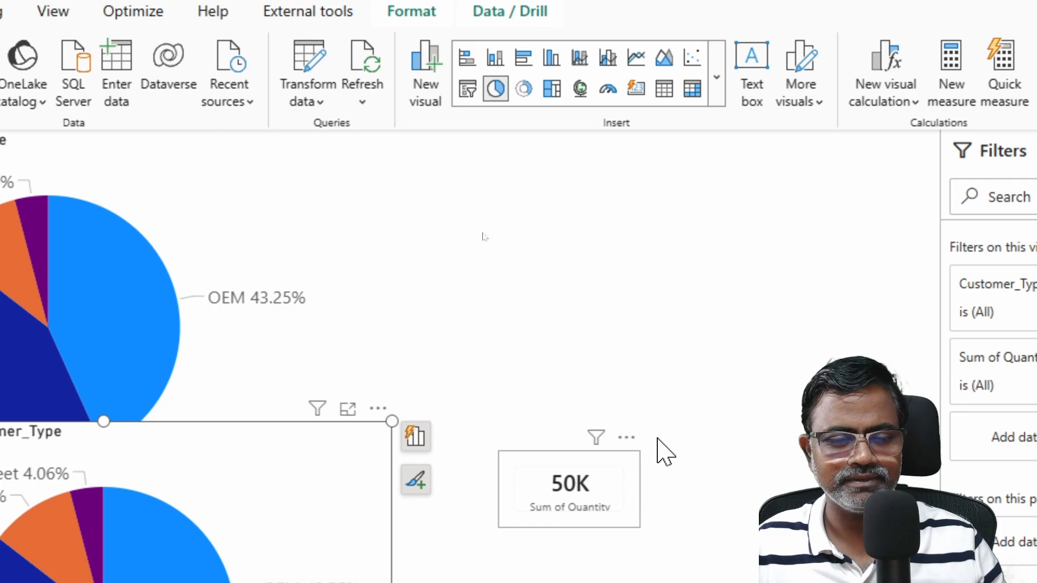
Arrange the quantity card above the duplicated pie chart on the page and convert the duplicate into a donut chart.
left_click_drag(610, 481, 882, 185)
left_click_drag(331, 510, 869, 404)
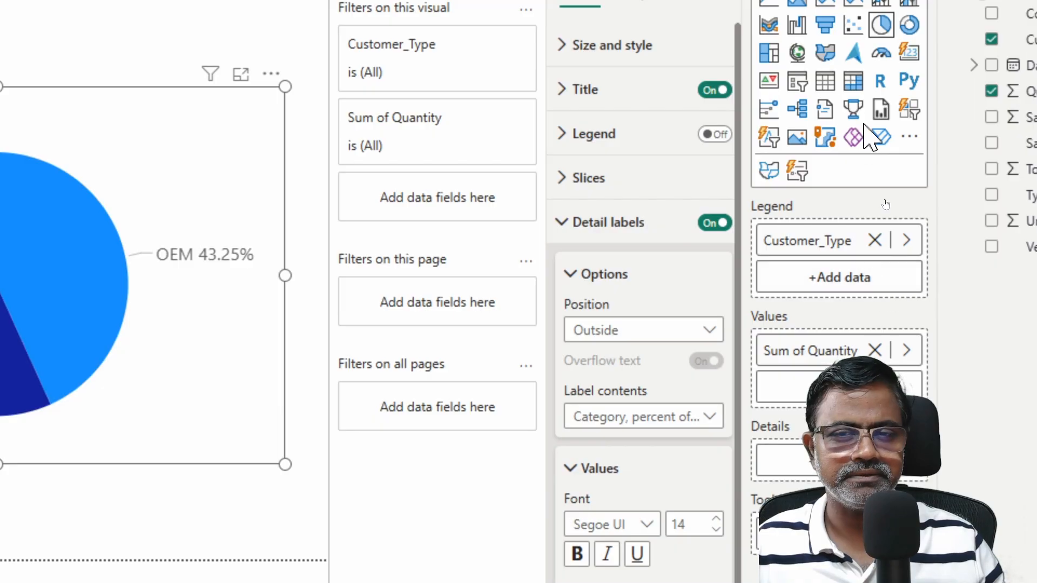
left_click(909, 24)
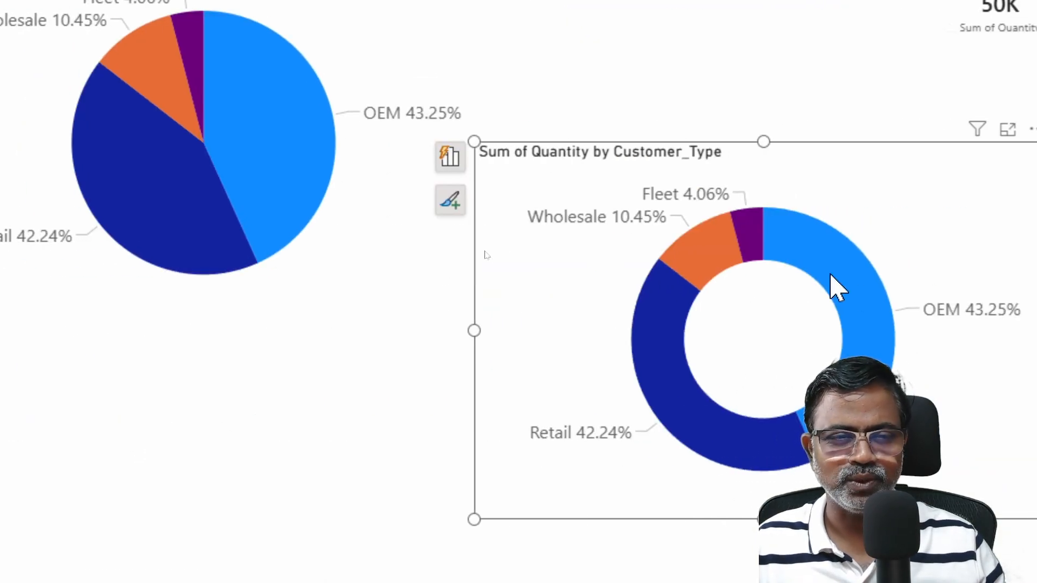
Place the Sum of Quantity card in the centre of the donut chart's hole.
left_click_drag(903, 82, 670, 419)
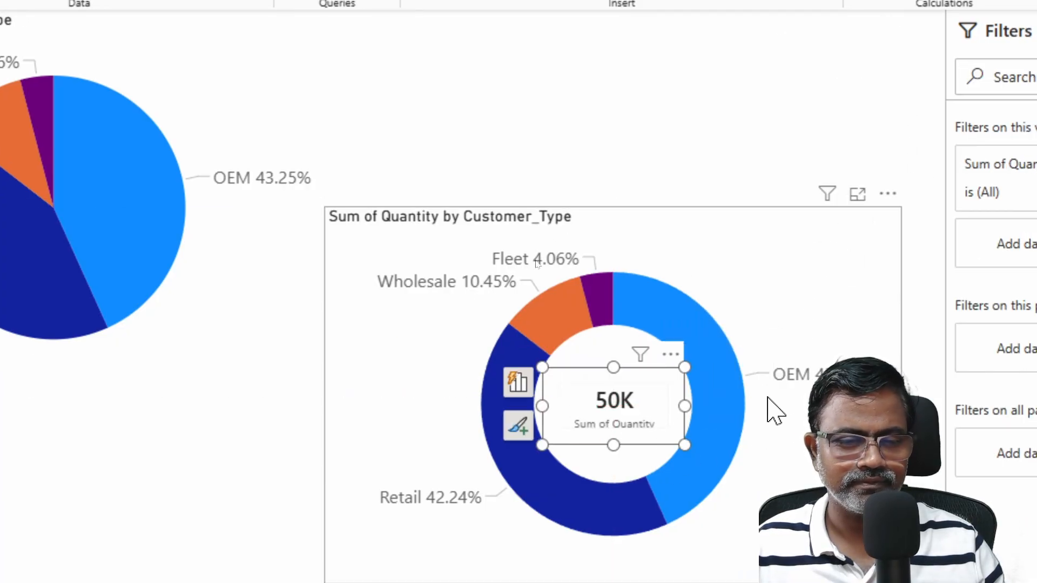
left_click(836, 234)
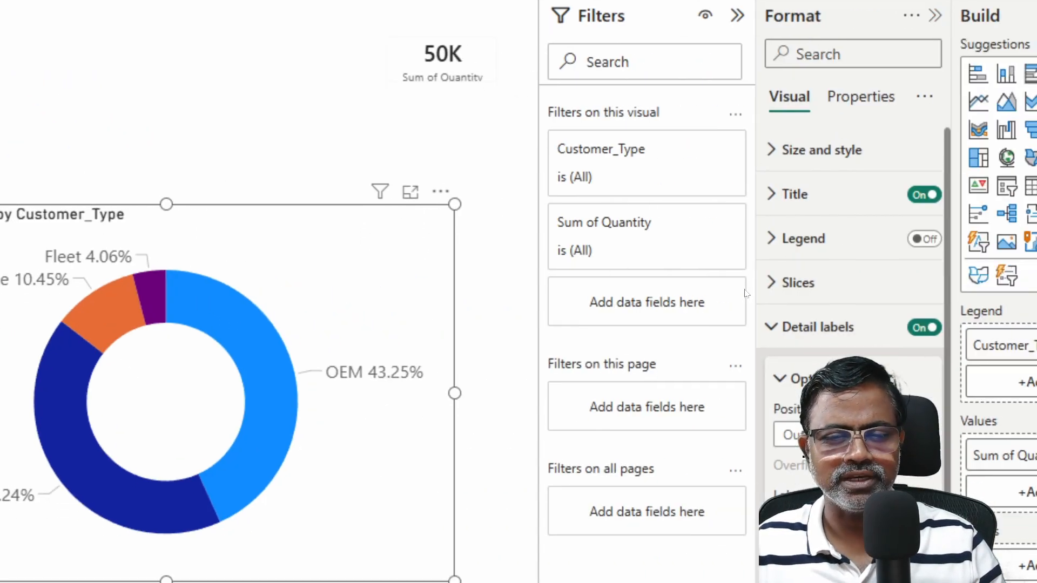
left_click(770, 337)
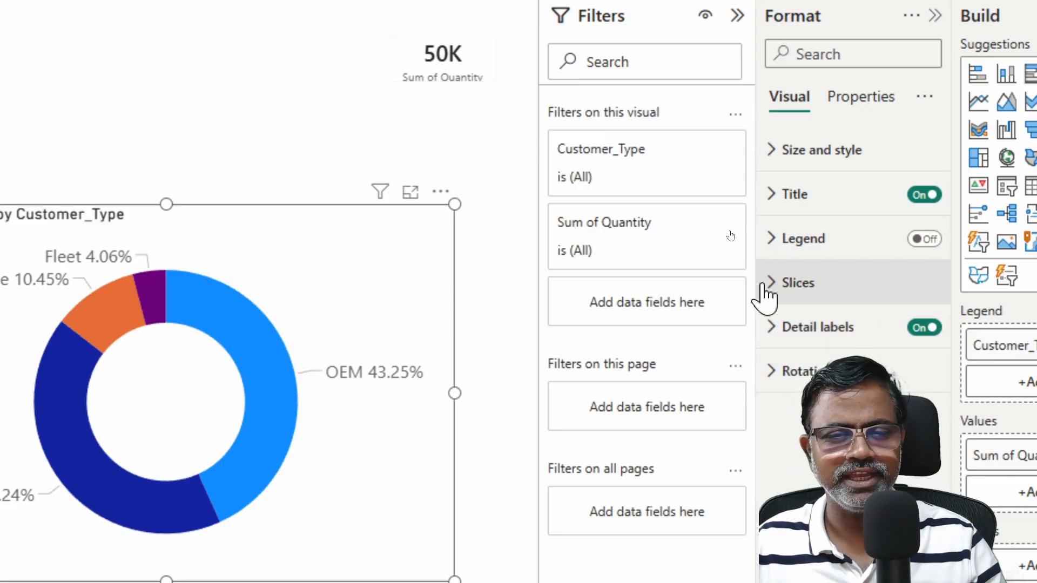
left_click(771, 151)
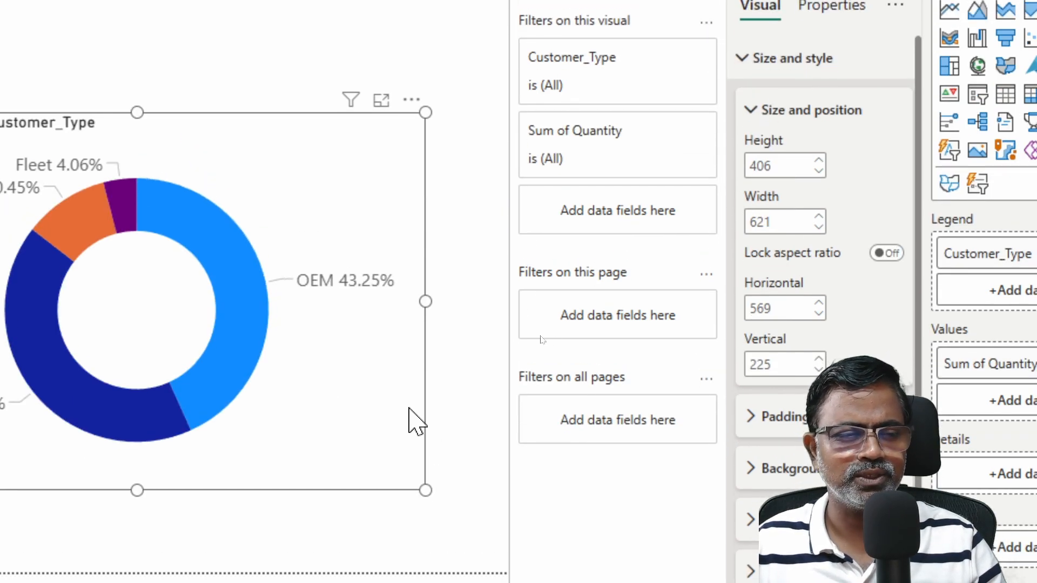
left_click_drag(439, 86, 171, 430)
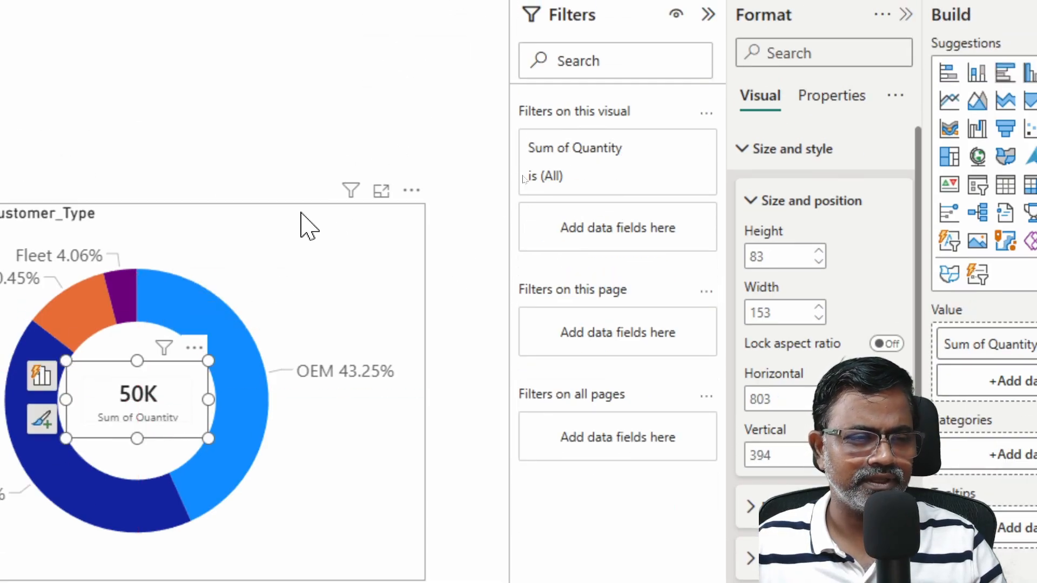
left_click(389, 121)
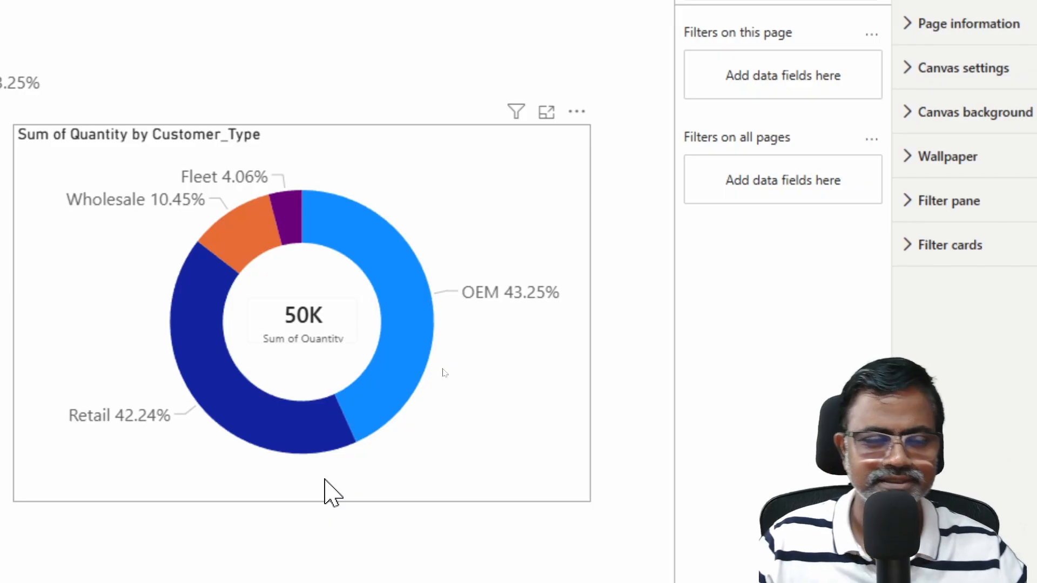
Examine the donut chart's slice labels and OEM tooltip and compare them with the pie chart.
left_click(303, 324)
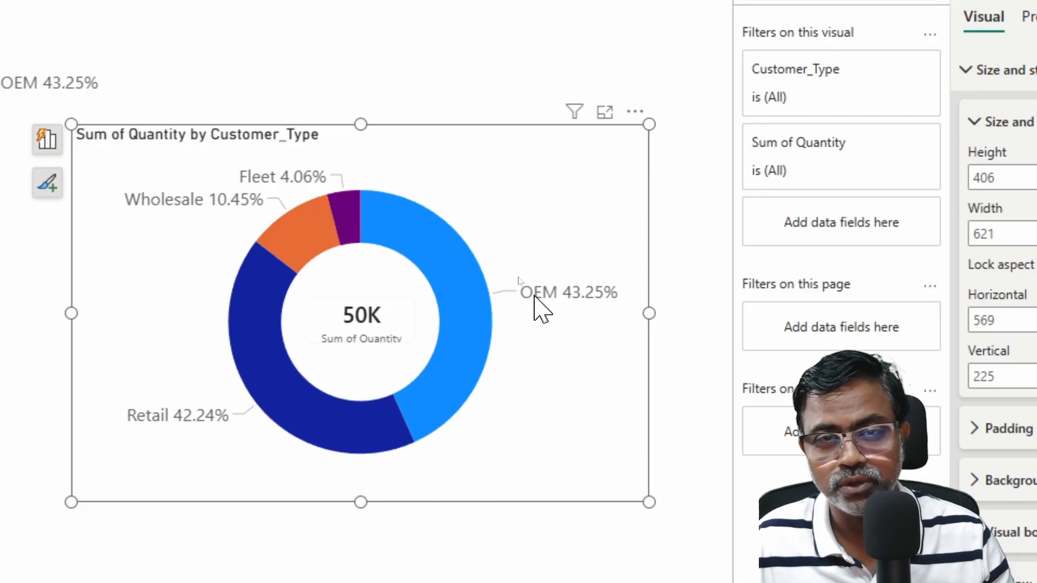
mouse_move(535, 296)
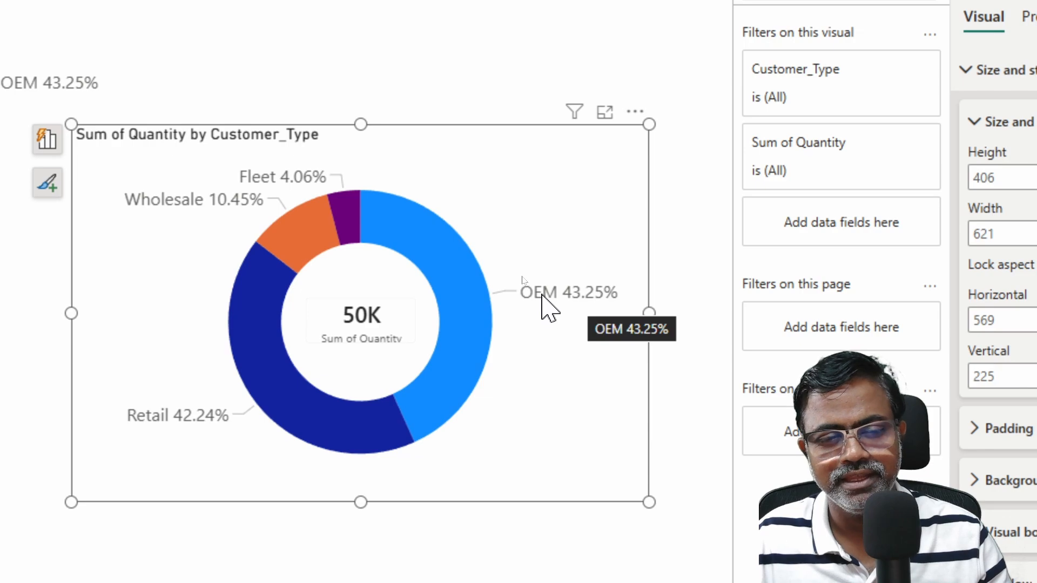
mouse_move(455, 314)
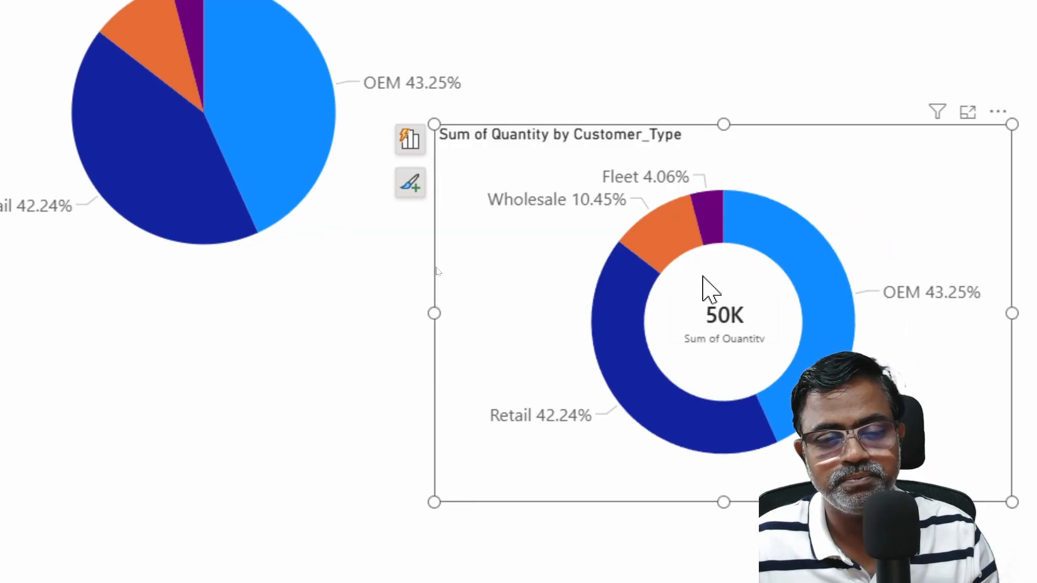
mouse_move(190, 90)
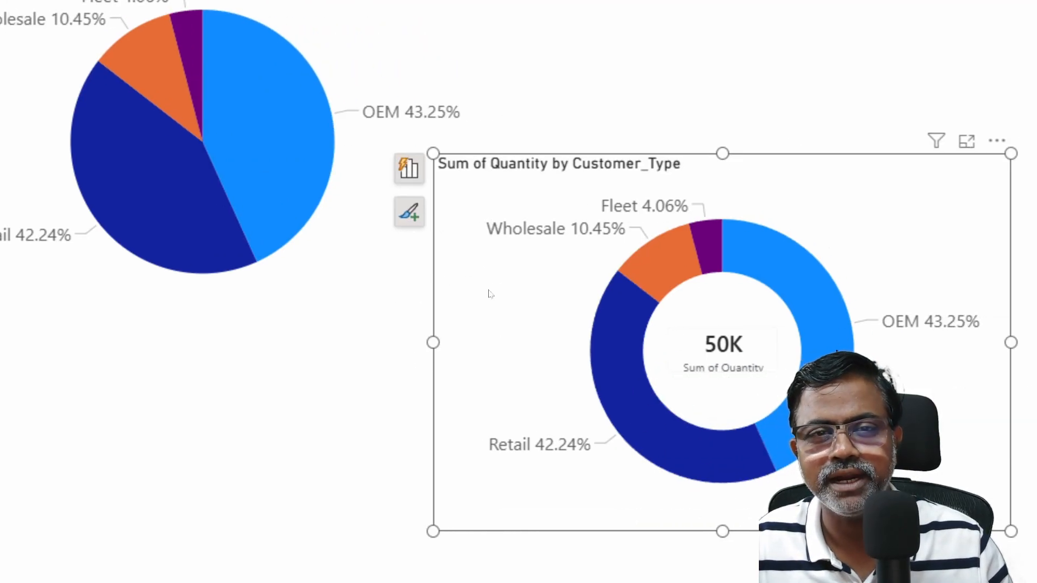
mouse_move(838, 354)
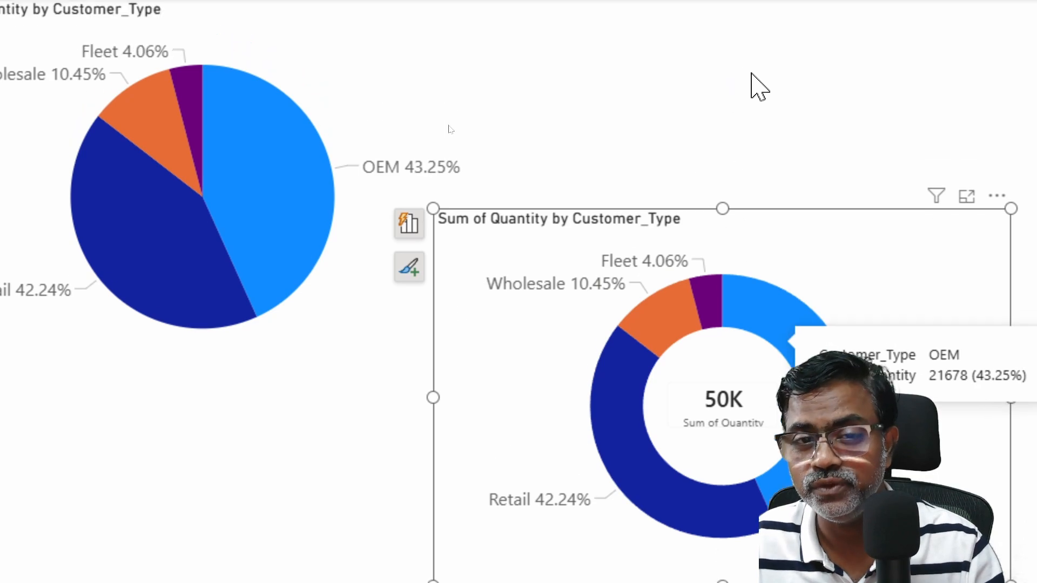
left_click(758, 26)
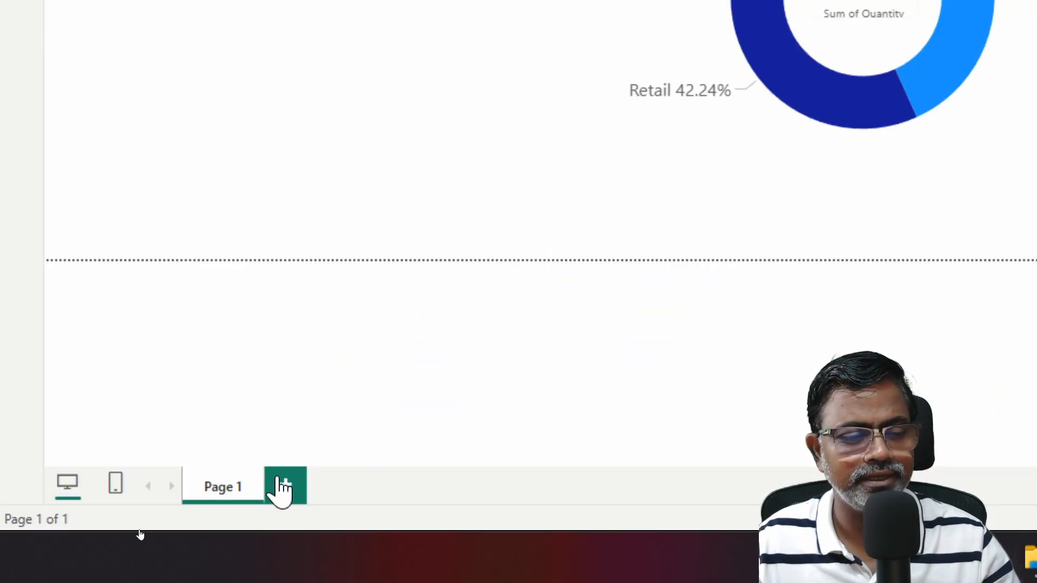
Add a second report page with an enlarged empty treemap visual and collapse the Filters pane.
left_click(281, 486)
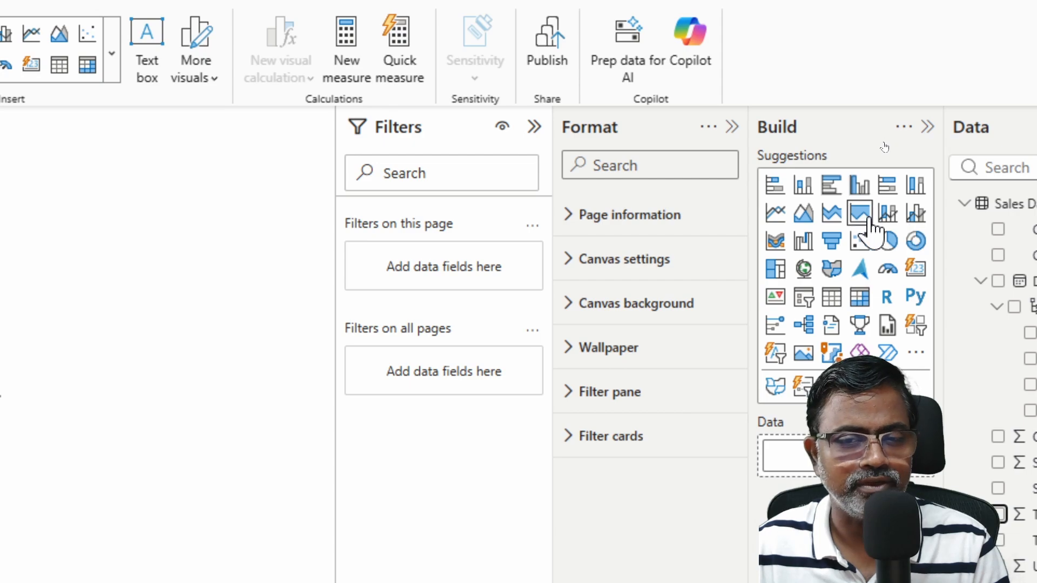
left_click(776, 269)
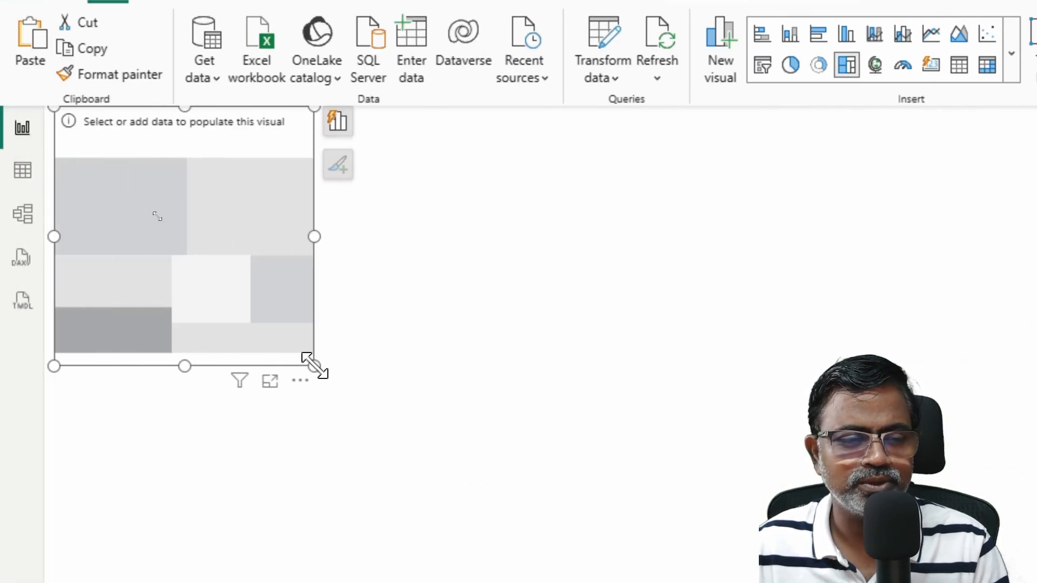
left_click_drag(313, 364, 784, 532)
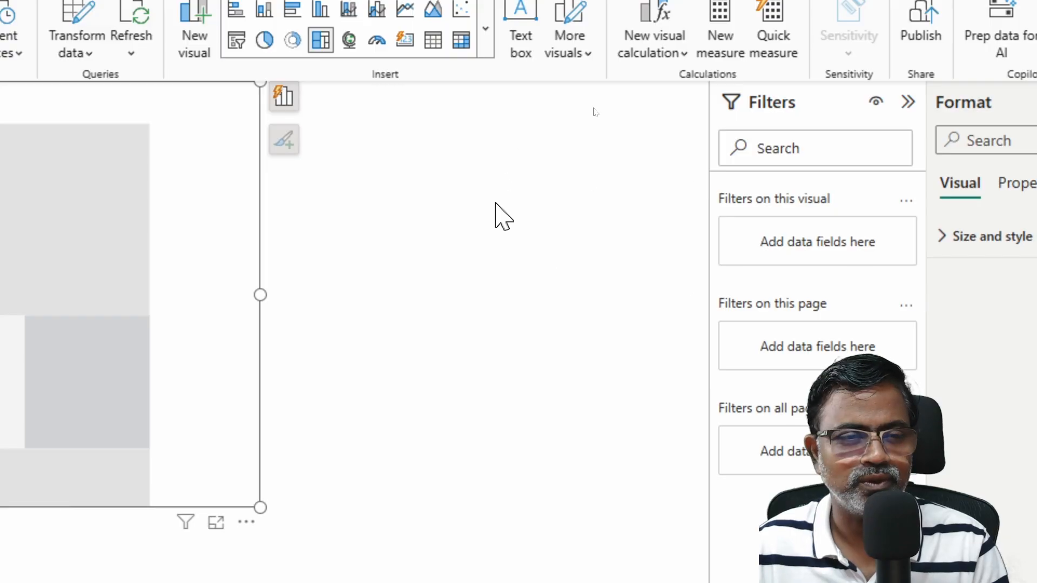
left_click(908, 102)
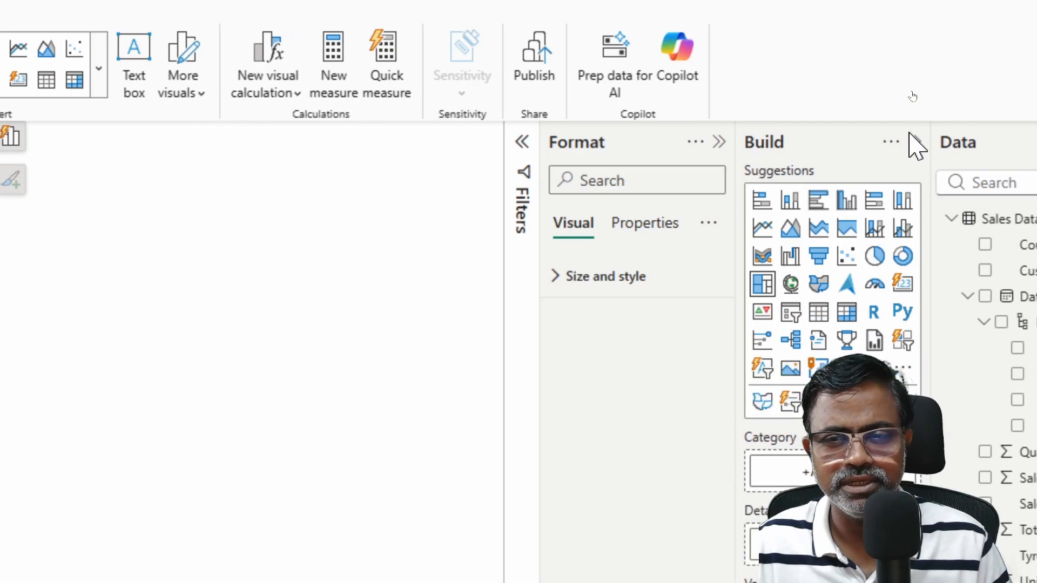
Populate the empty treemap with Customer_Type as the category, Vehicle_Category as the details and Total_Sales as the values.
left_click(965, 143)
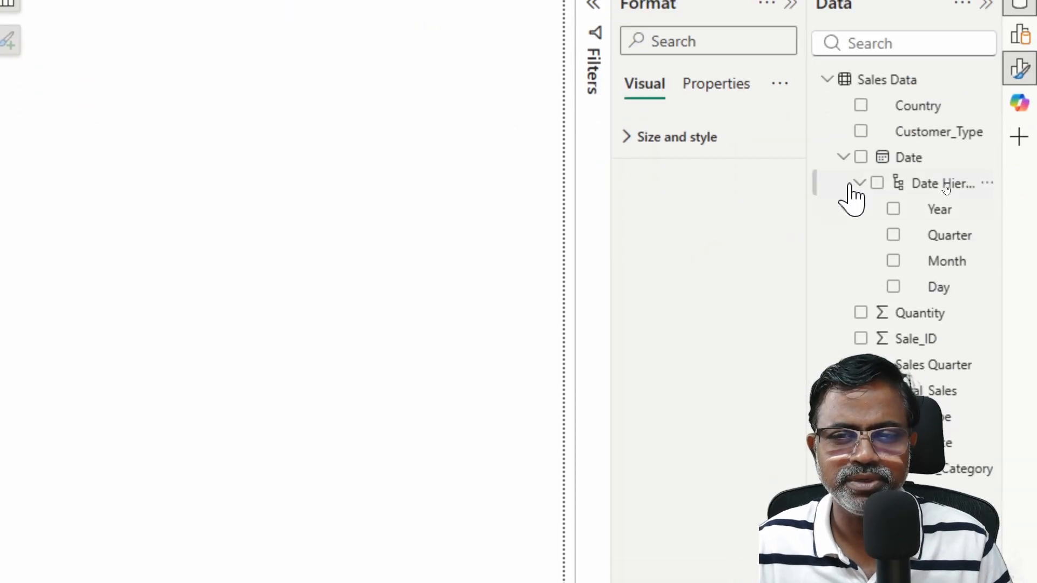
left_click(861, 131)
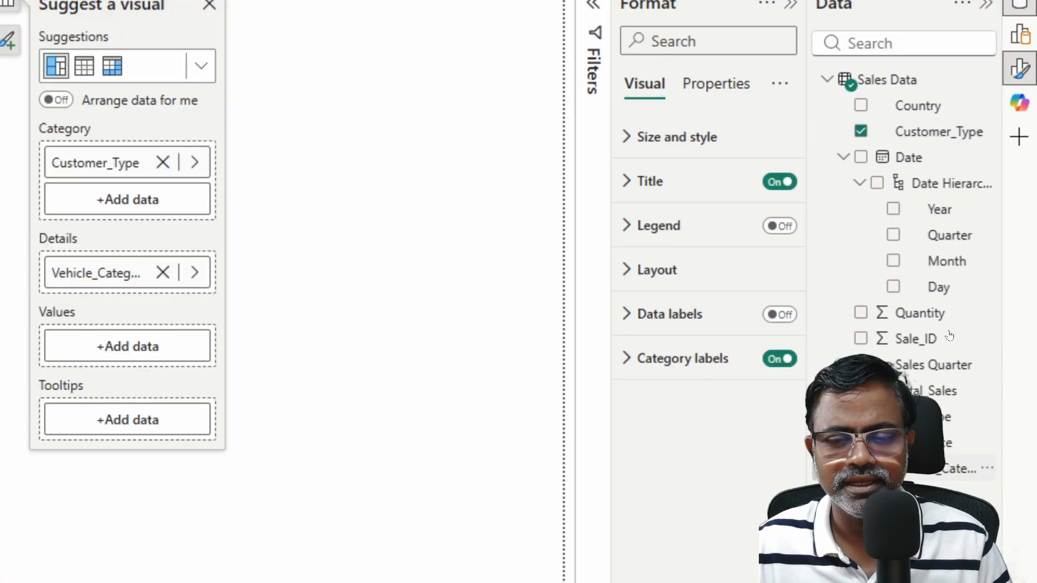
left_click(861, 391)
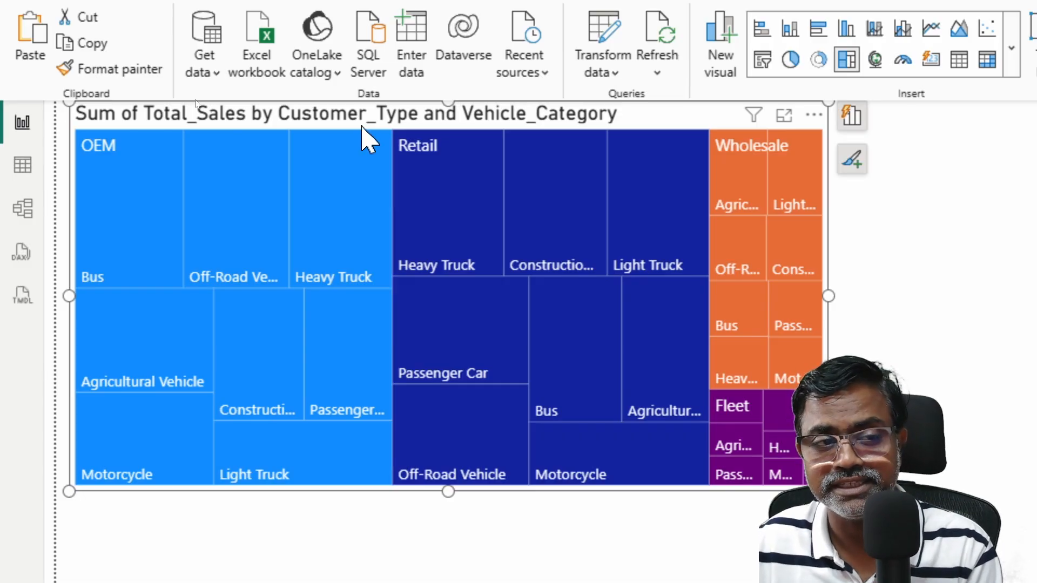
mouse_move(456, 156)
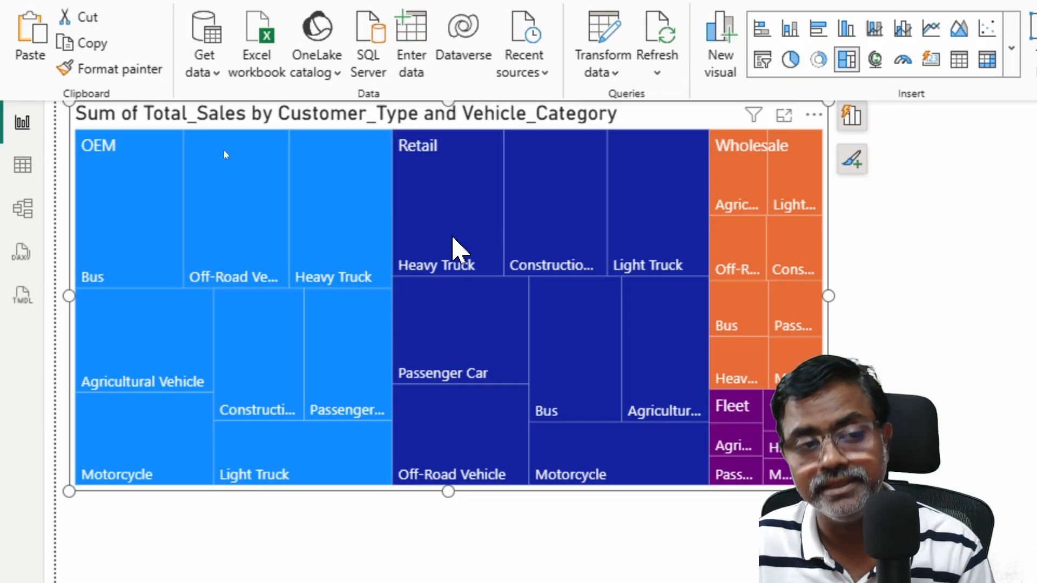
mouse_move(454, 241)
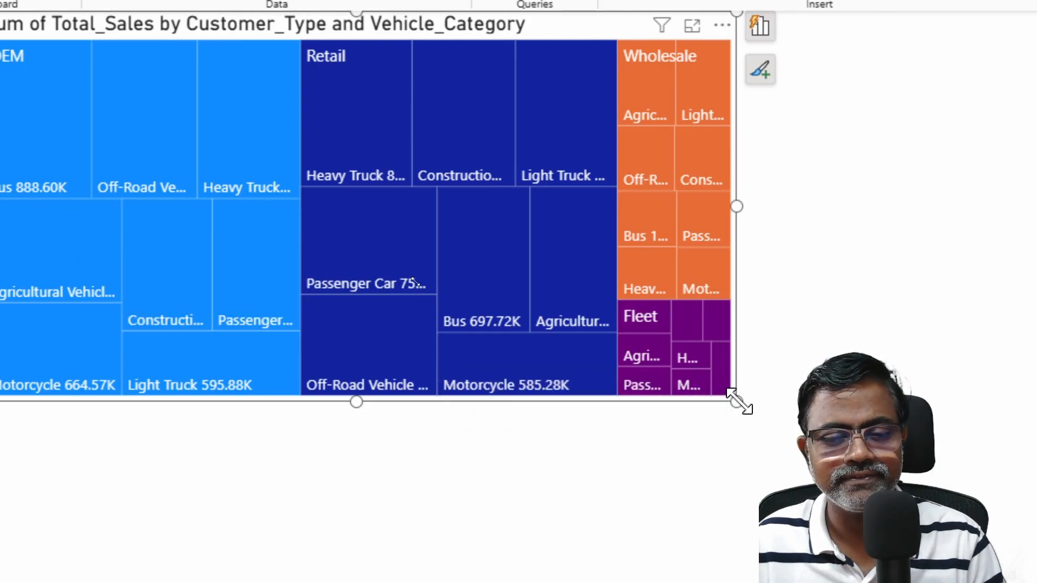
Enlarge the treemap in both width and height and turn on its Customer_Type legend.
left_click_drag(736, 402, 803, 532)
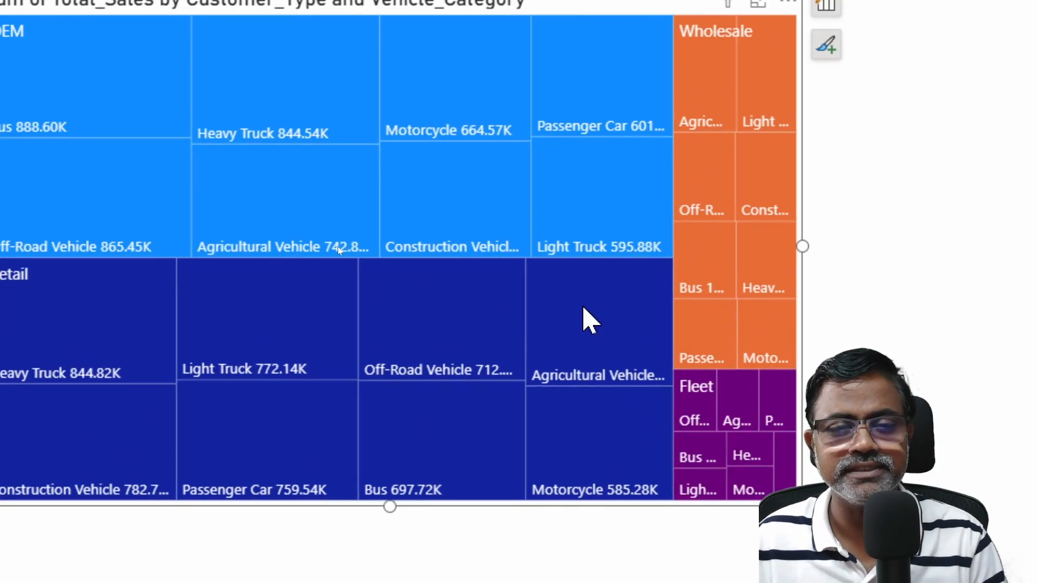
mouse_move(587, 308)
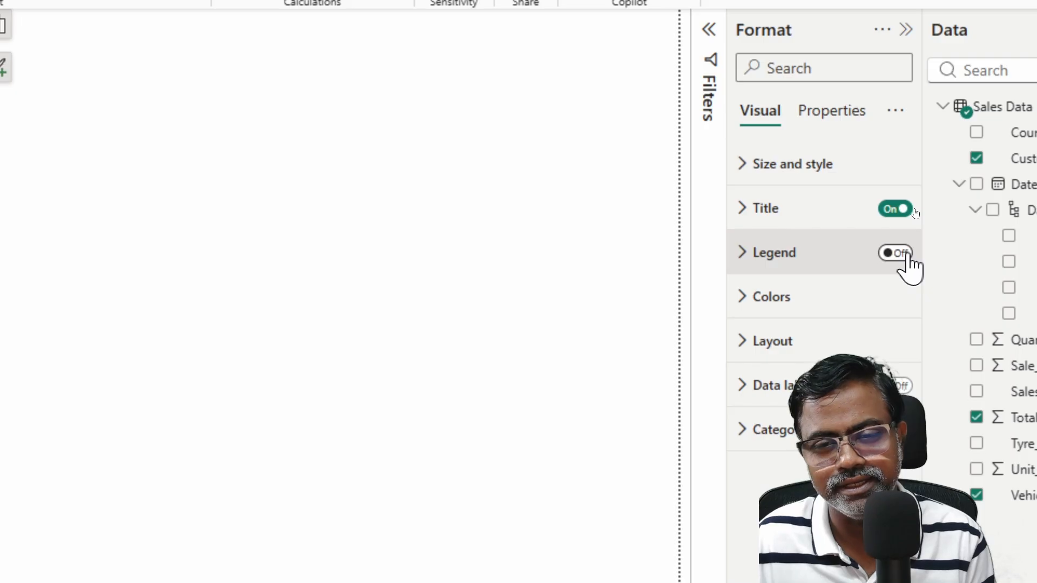
left_click(908, 254)
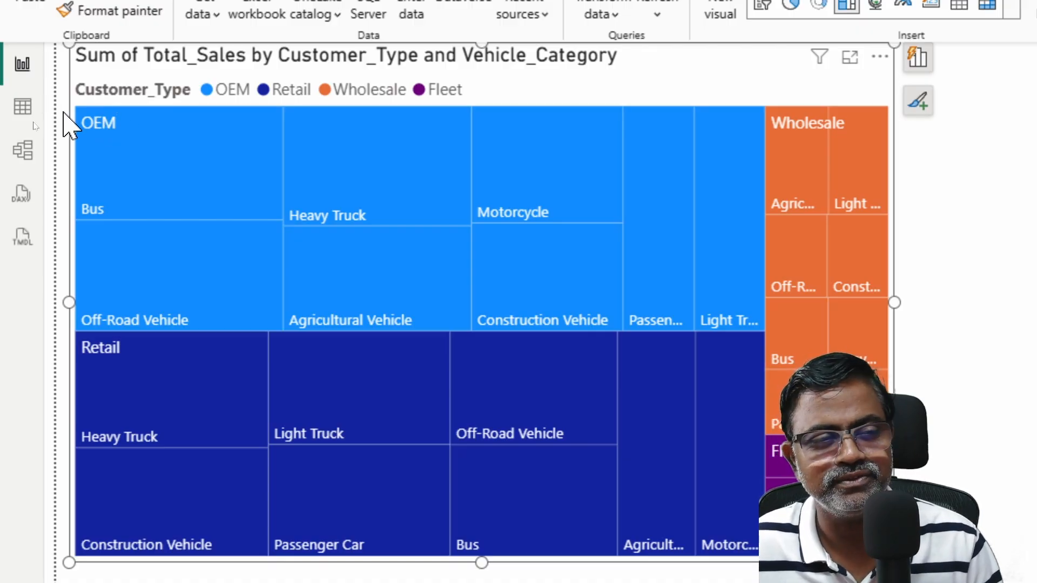
mouse_move(151, 124)
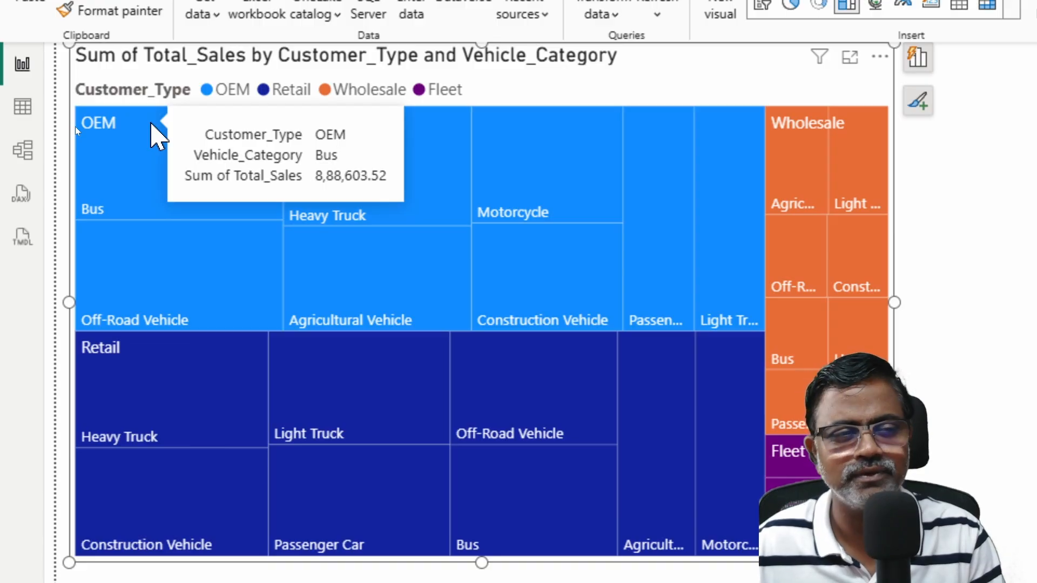